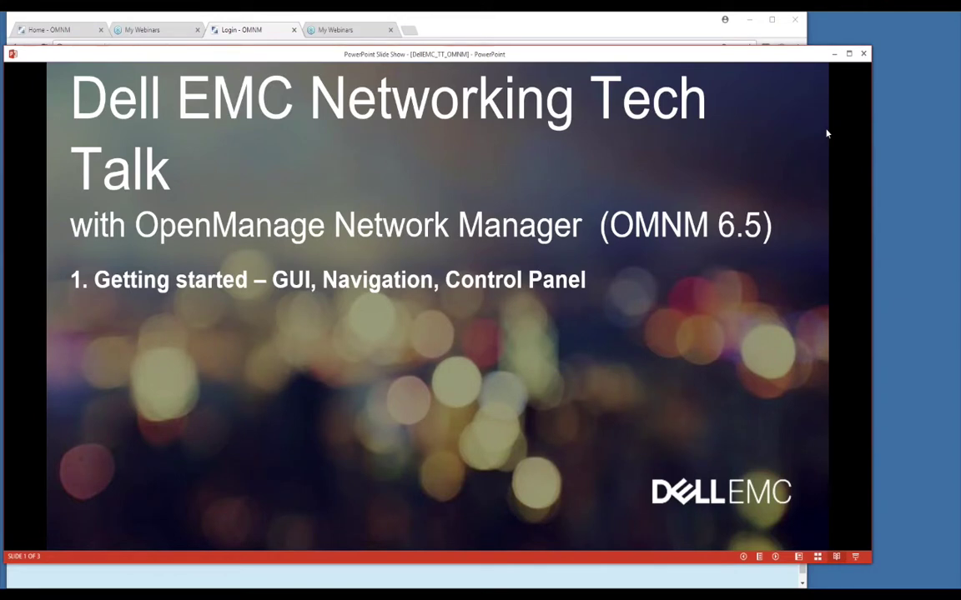
Step: Reconnect the expired OMNM session and load the server address '10' in a new tab
{"action": "left_click", "coordinate": [575, 23]}
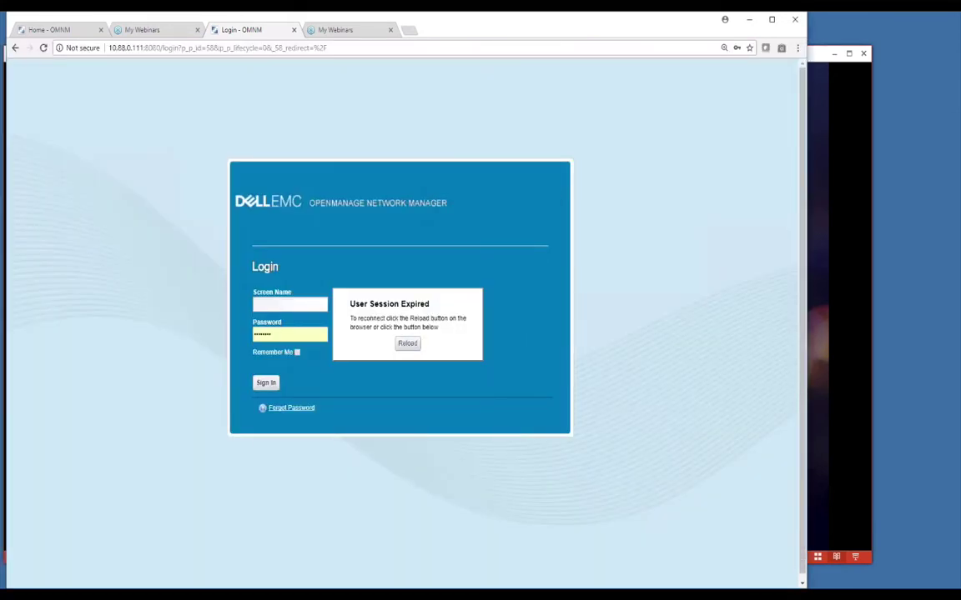
{"action": "left_click", "coordinate": [392, 343]}
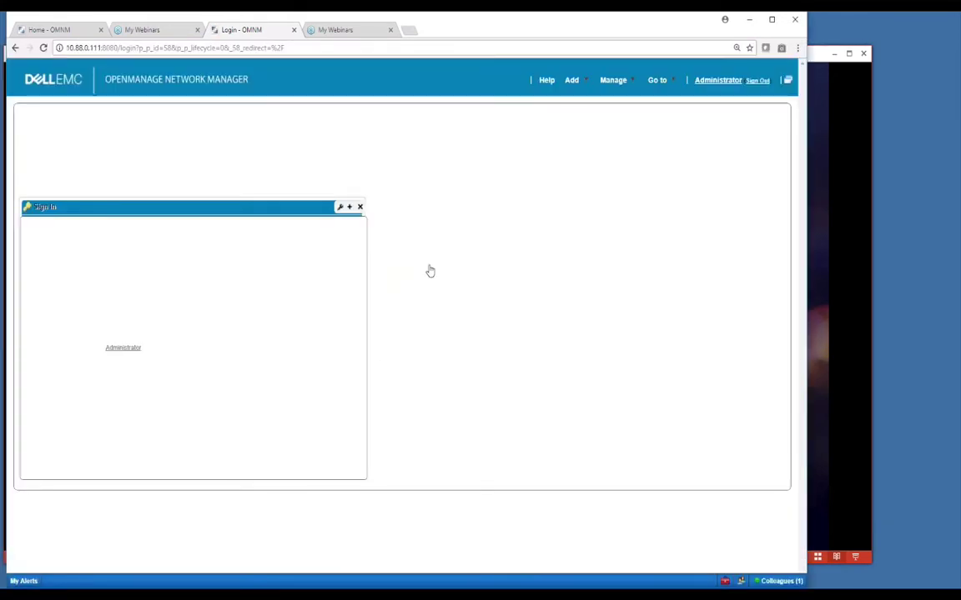
{"action": "left_click", "coordinate": [15, 48]}
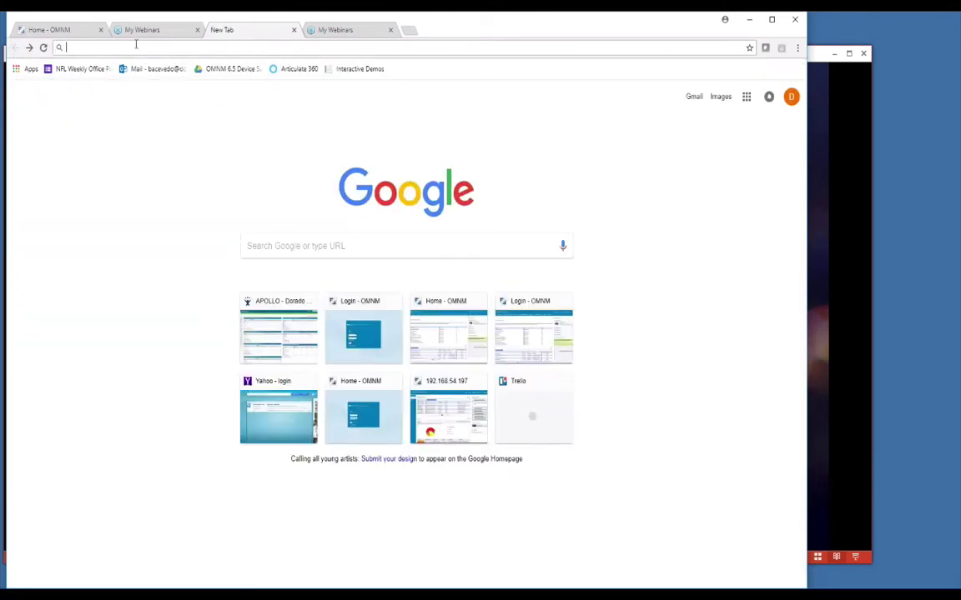
{"action": "type", "text": "10"}
{"action": "key", "text": "Return"}
{"action": "mouse_move", "coordinate": [157, 106]}
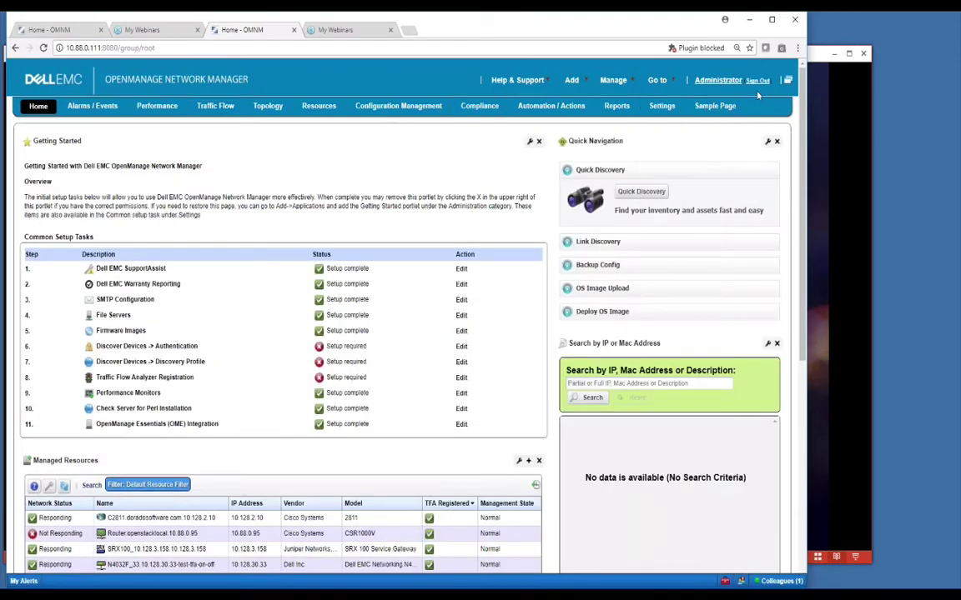
{"action": "left_click", "coordinate": [410, 344]}
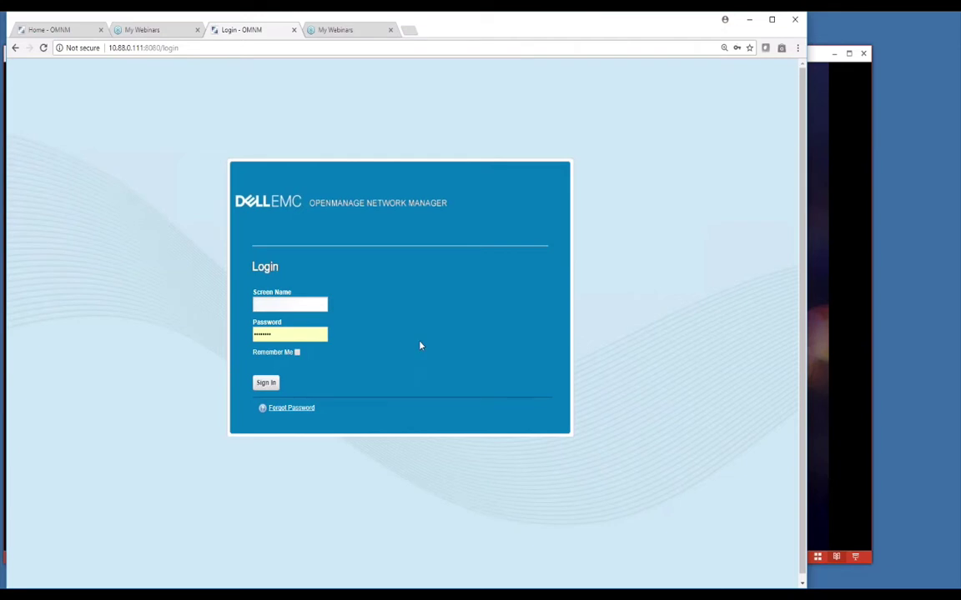
Step: Sign in with screen name 'admin' and reload the OMNM Home page
{"action": "left_click", "coordinate": [275, 306]}
{"action": "type", "text": "admin"}
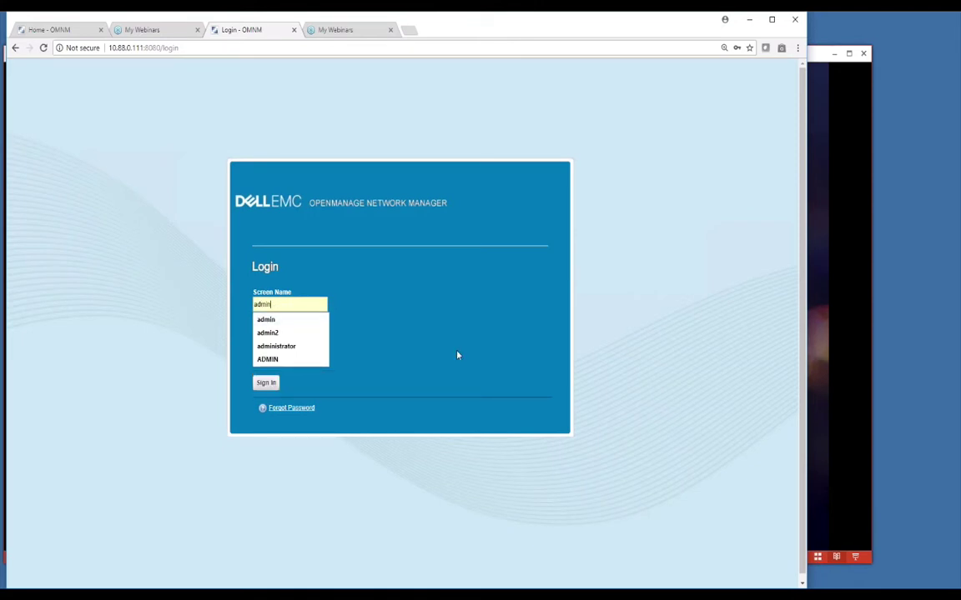
{"action": "key", "text": "Tab"}
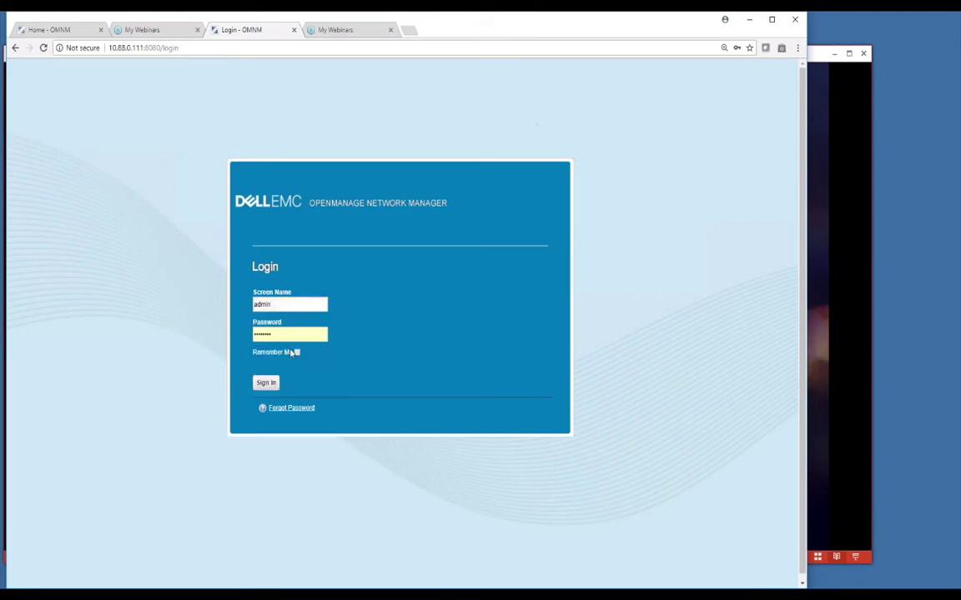
{"action": "type", "text": "admin"}
{"action": "key", "text": "Return"}
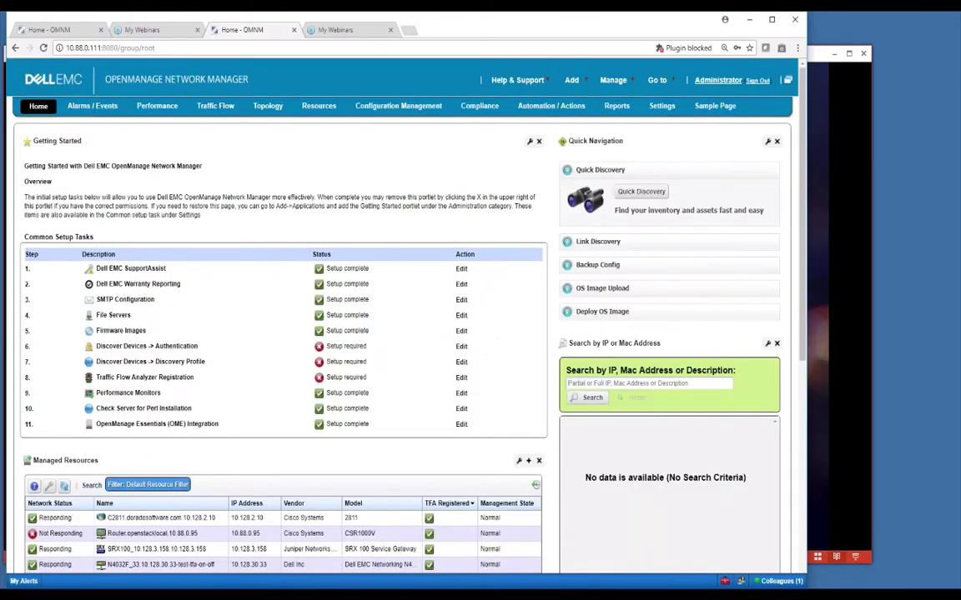
{"action": "left_click", "coordinate": [63, 30]}
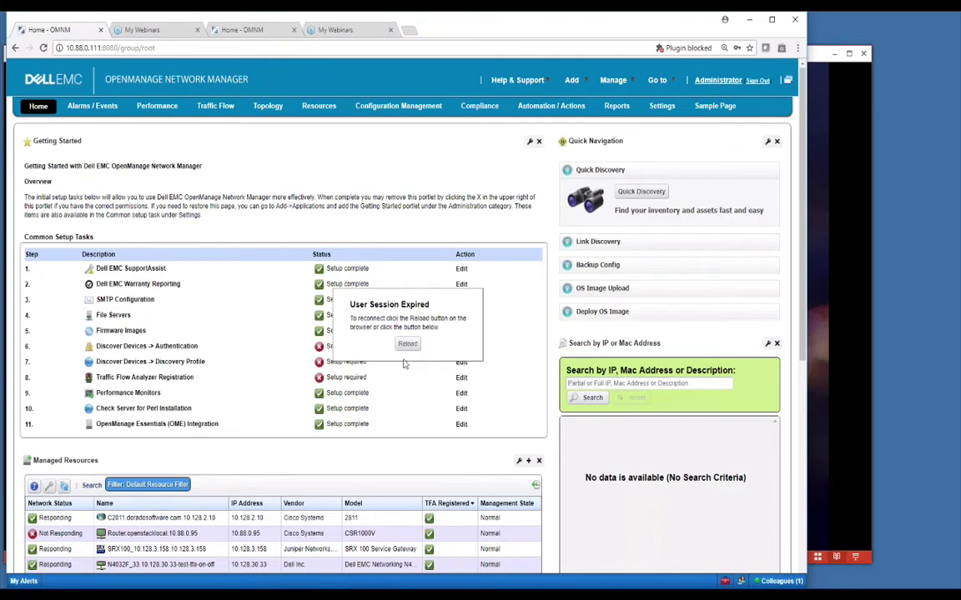
{"action": "key", "text": "F5"}
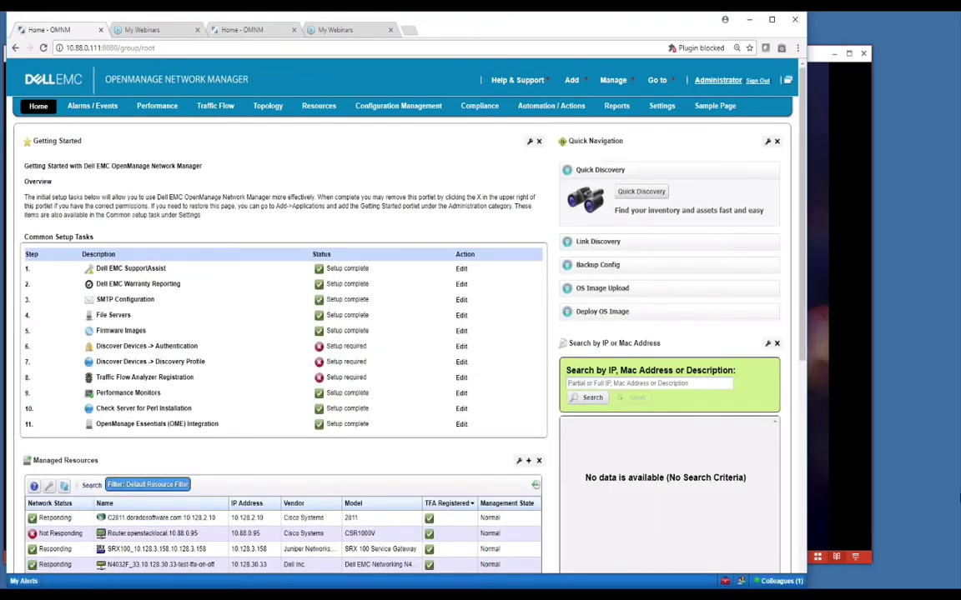
Step: Open Help & Support > OMNM Manuals to show Dell's manuals and documents page
{"action": "left_click", "coordinate": [818, 305]}
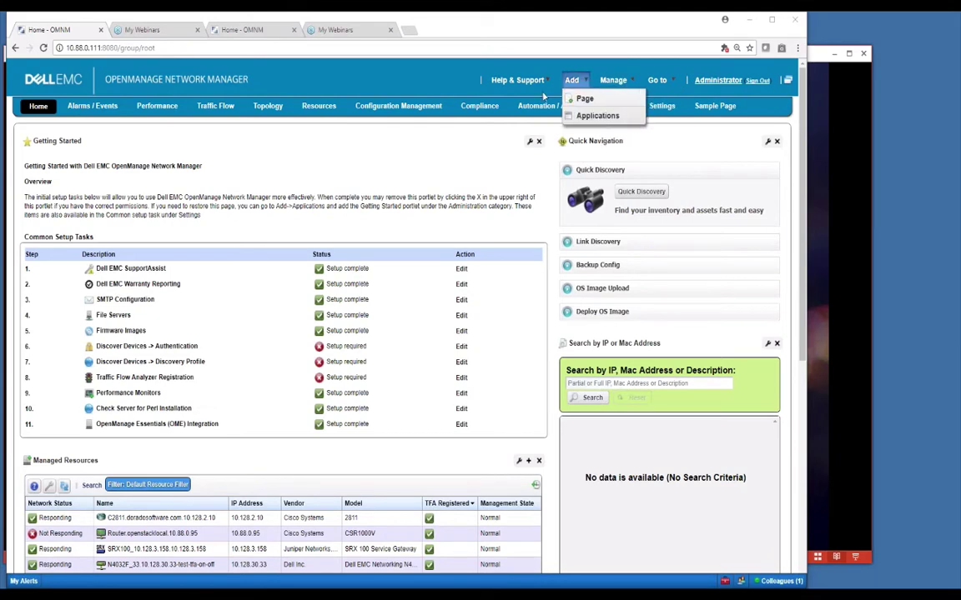
{"action": "mouse_move", "coordinate": [517, 80]}
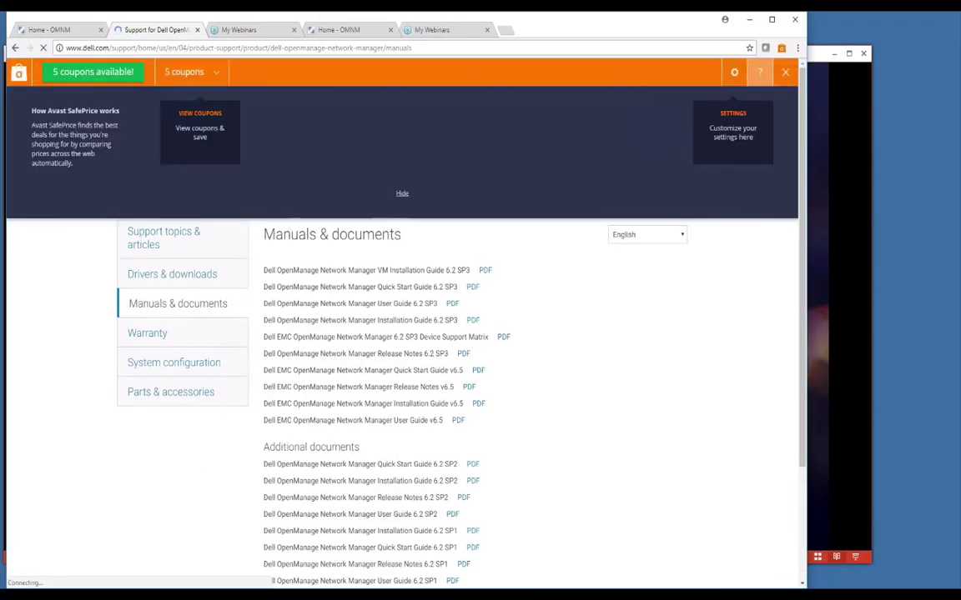
Step: Close the manuals tab, open OMNM Downloads, dismiss the coupon bar, and return to OMNM
{"action": "left_click", "coordinate": [198, 29]}
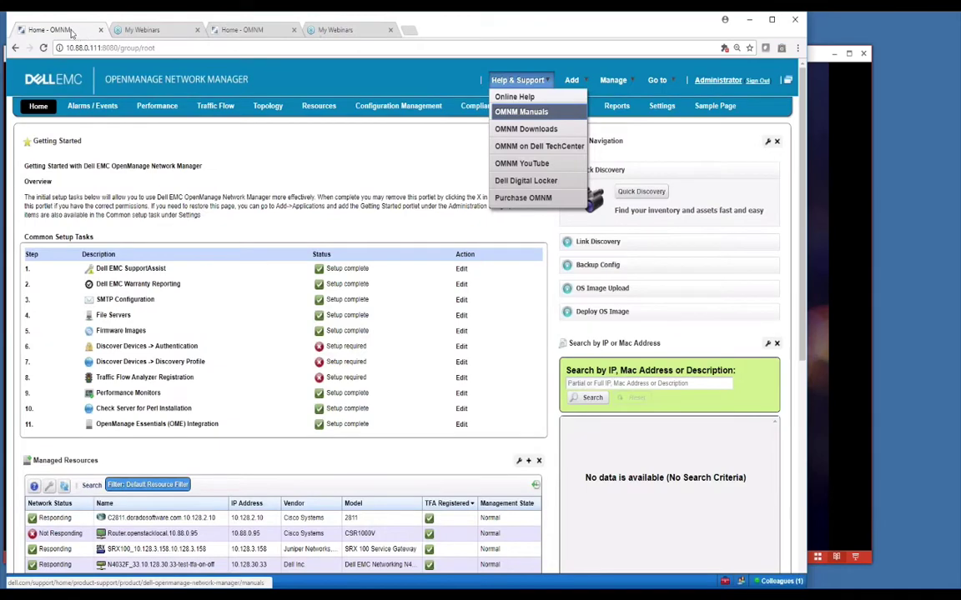
{"action": "left_click", "coordinate": [525, 129]}
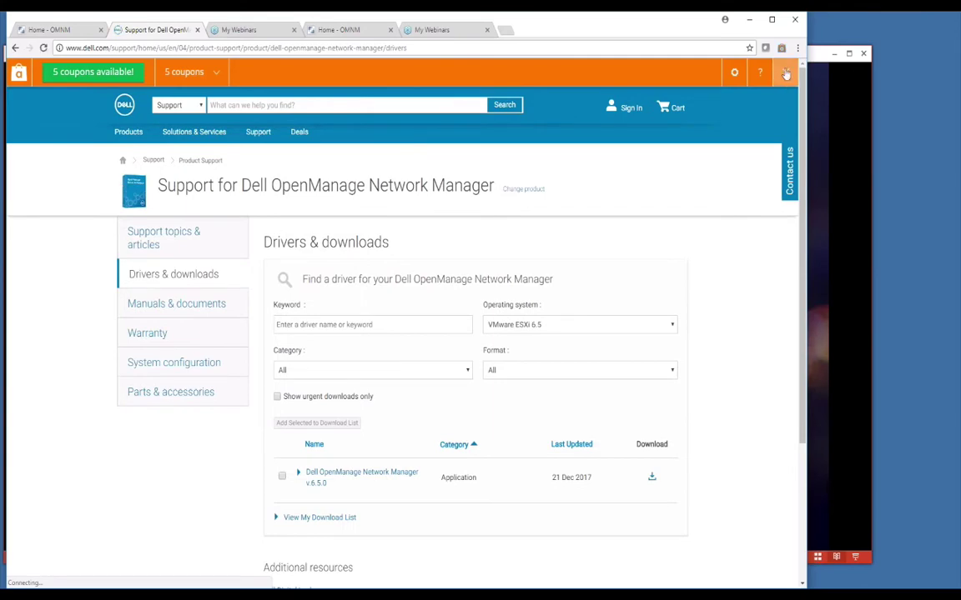
{"action": "left_click", "coordinate": [785, 71]}
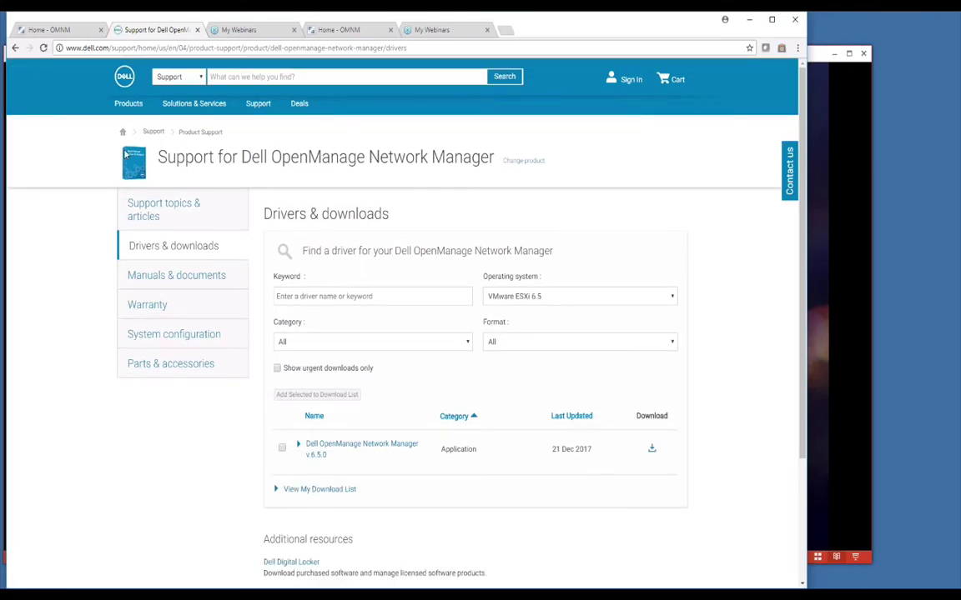
{"action": "key", "text": "ctrl+shift+Tab"}
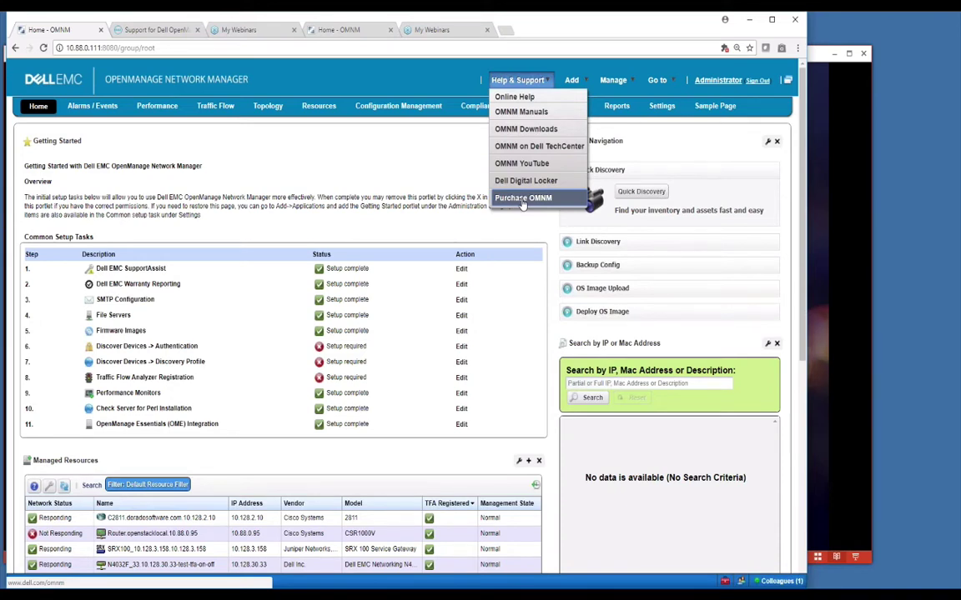
Step: Begin adding a new page through Add > Page, then switch to the Sample Page
{"action": "mouse_move", "coordinate": [619, 81]}
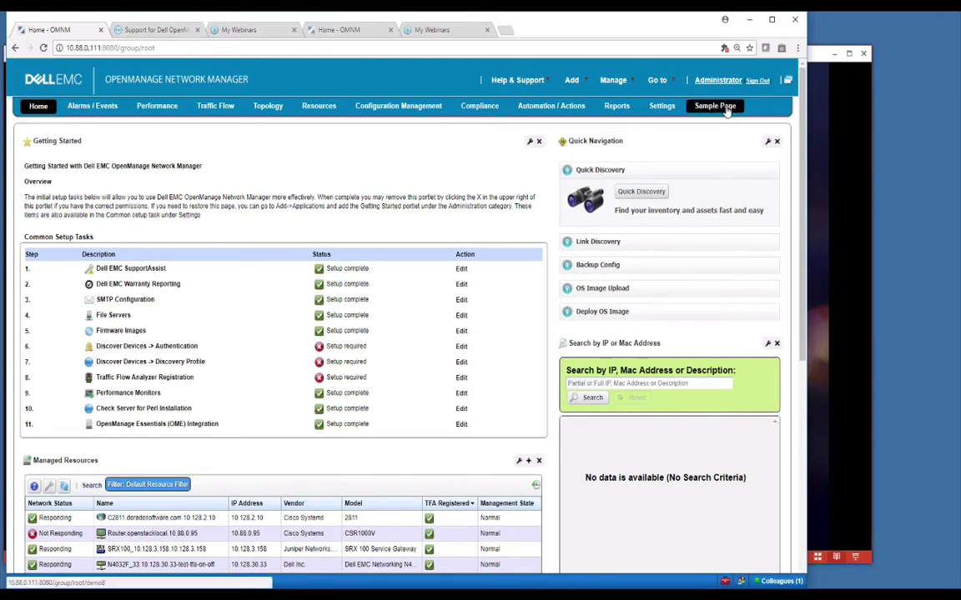
{"action": "mouse_move", "coordinate": [573, 81]}
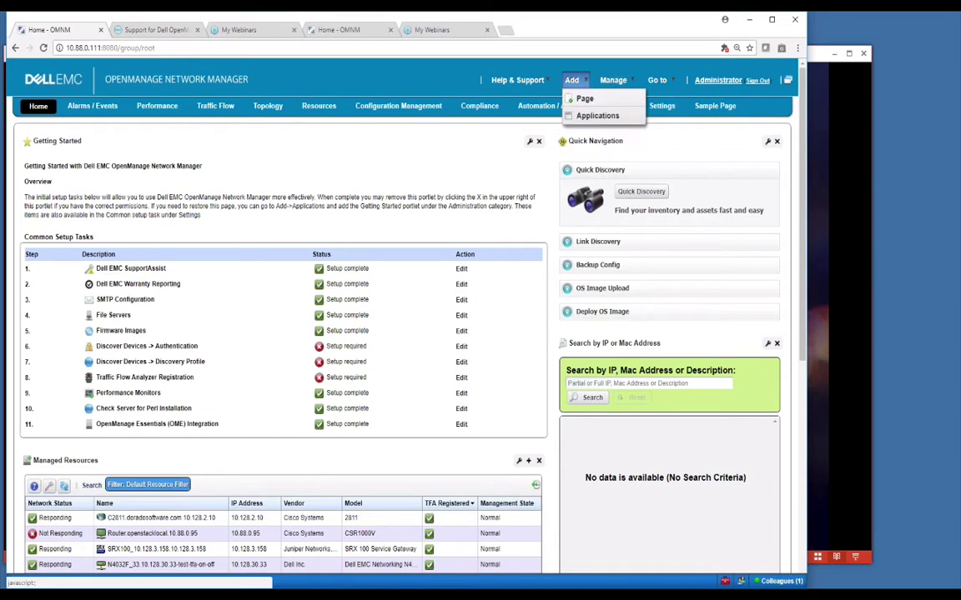
{"action": "left_click", "coordinate": [585, 100]}
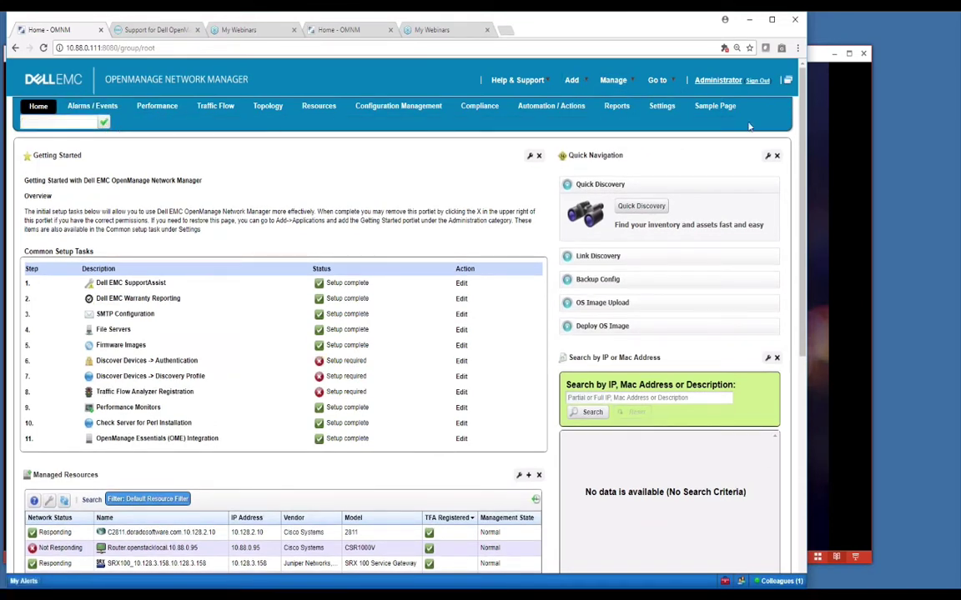
{"action": "left_click", "coordinate": [714, 107]}
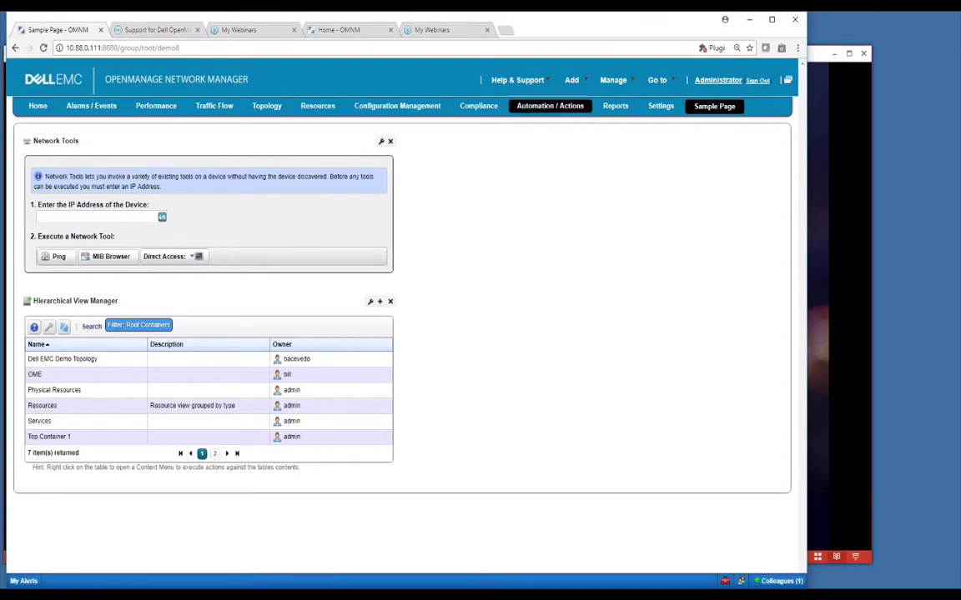
Step: Search the applications catalogue for 'tool' and add the Network Tools portlet to the Sample Page
{"action": "mouse_move", "coordinate": [586, 86]}
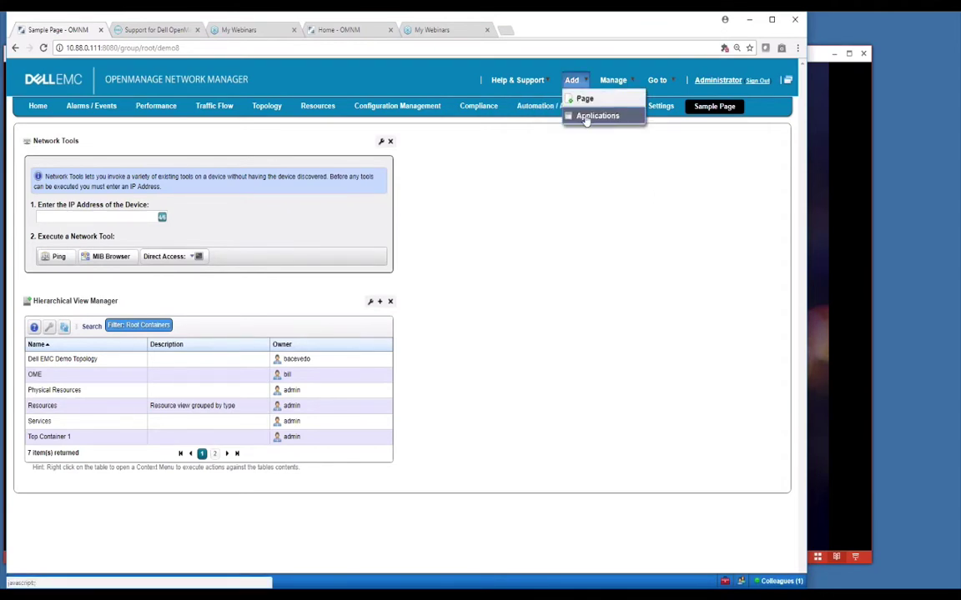
{"action": "left_click", "coordinate": [597, 116]}
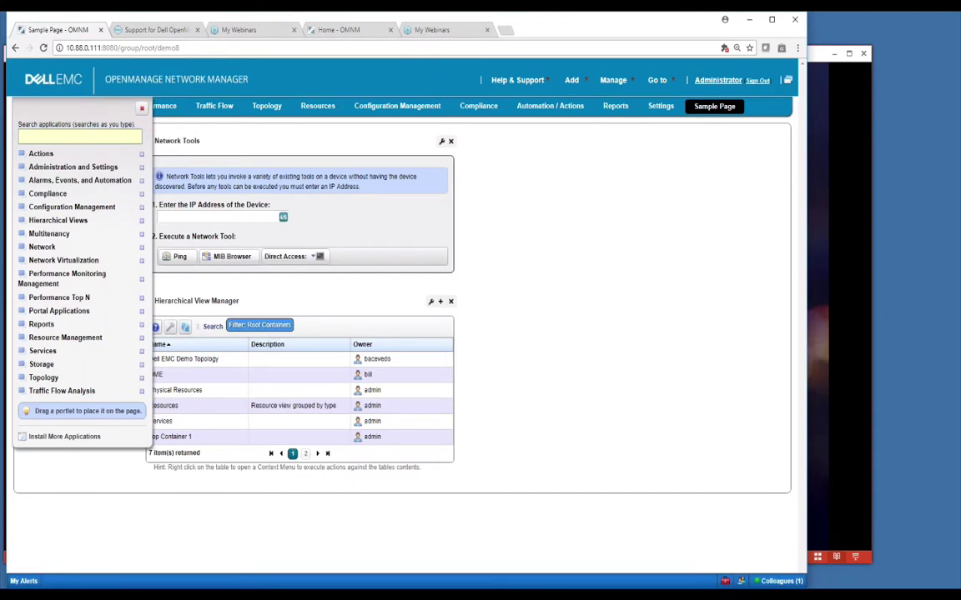
{"action": "left_click", "coordinate": [56, 130]}
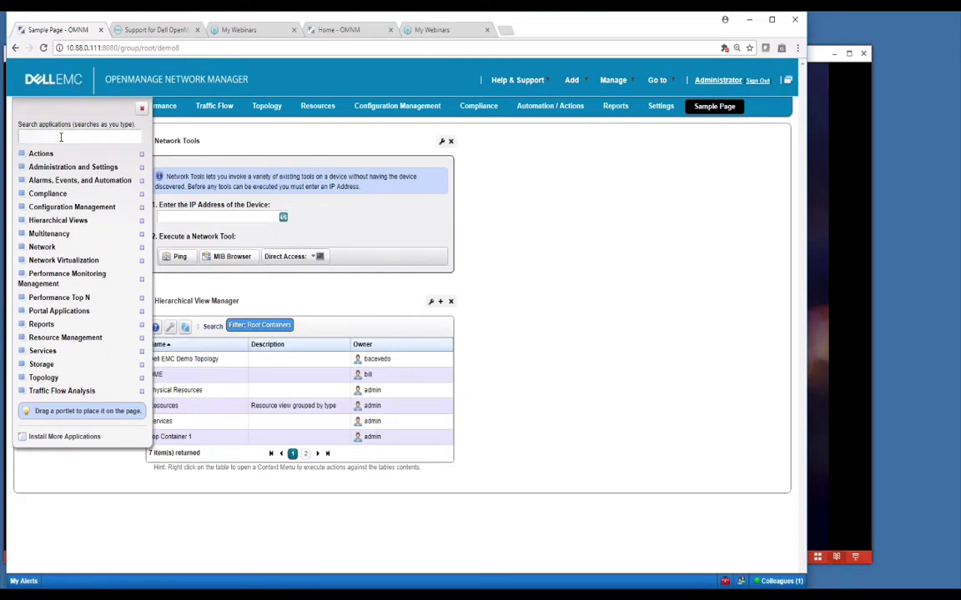
{"action": "left_click", "coordinate": [61, 137]}
{"action": "type", "text": "trafficlo"}
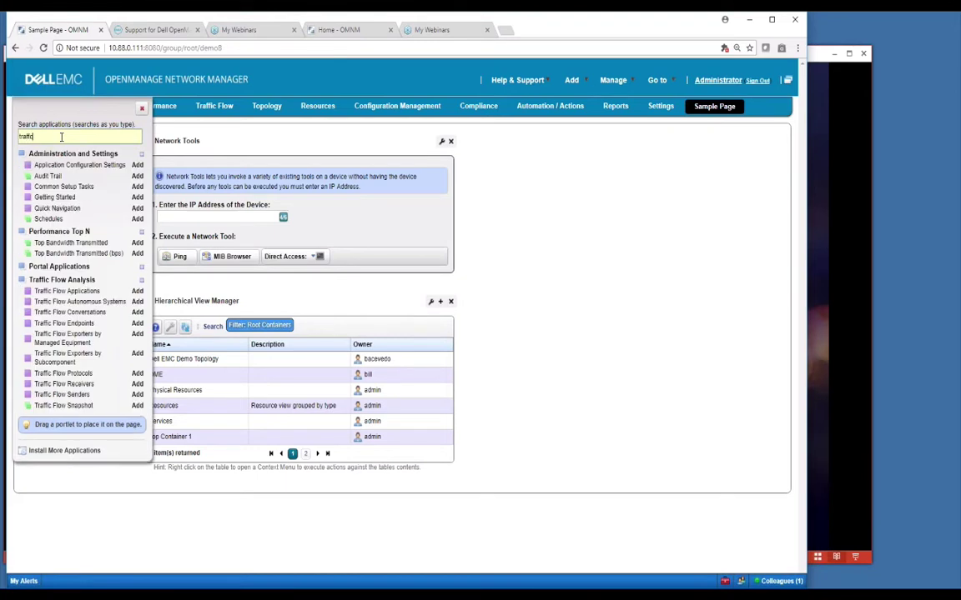
{"action": "key", "text": "BackSpace"}
{"action": "key", "text": "BackSpace"}
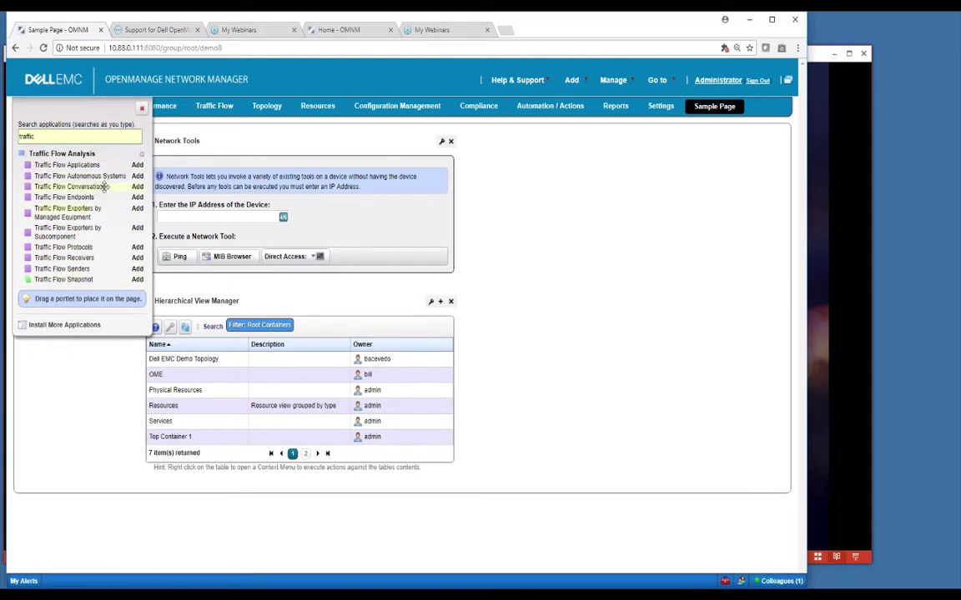
{"action": "left_click_drag", "start_coordinate": [64, 135], "coordinate": [25, 125]}
{"action": "type", "text": "tool"}
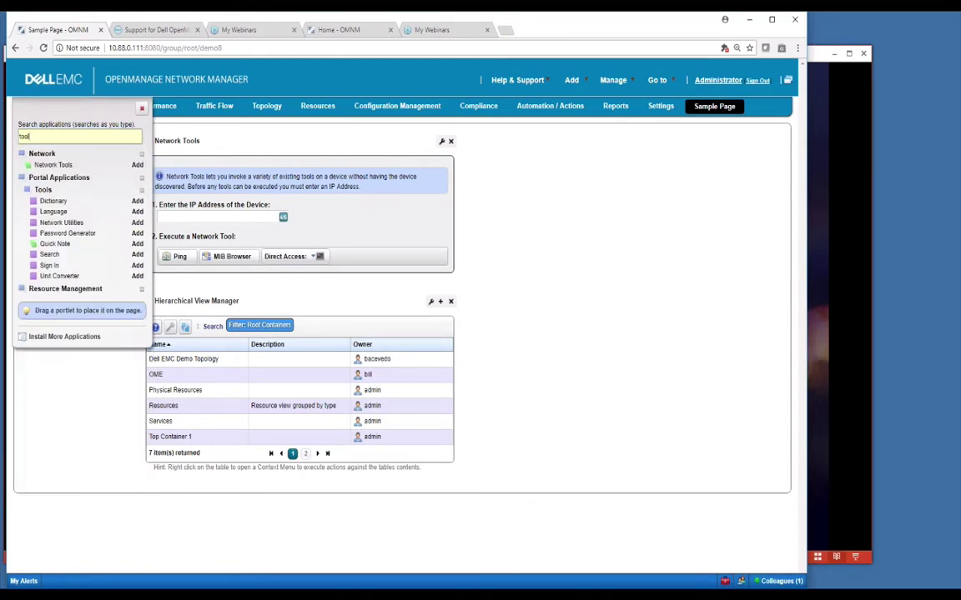
{"action": "left_click", "coordinate": [136, 164]}
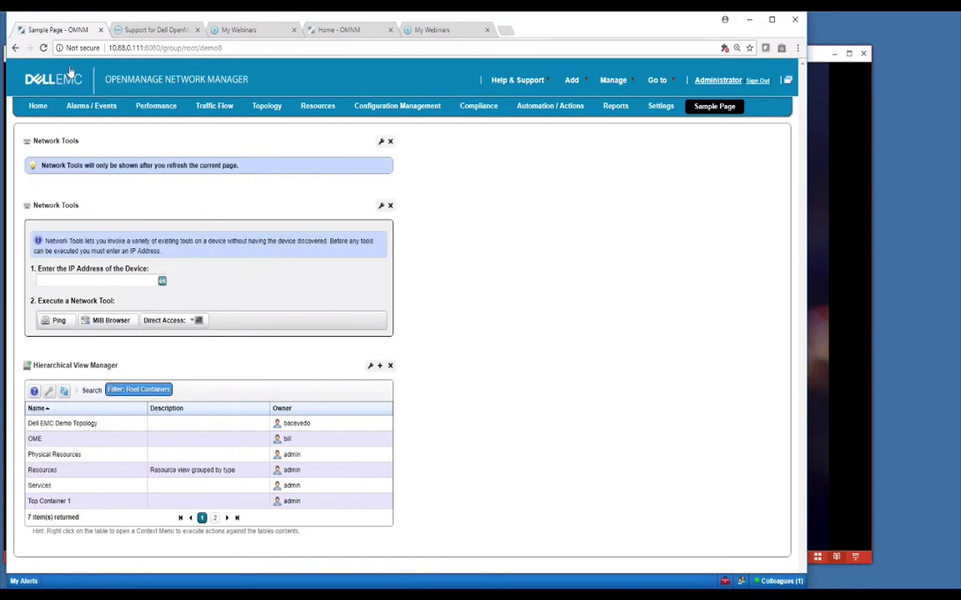
Step: Refresh to reveal the duplicate Network Tools portlet, delete it, and reopen the applications catalogue
{"action": "left_click", "coordinate": [44, 48]}
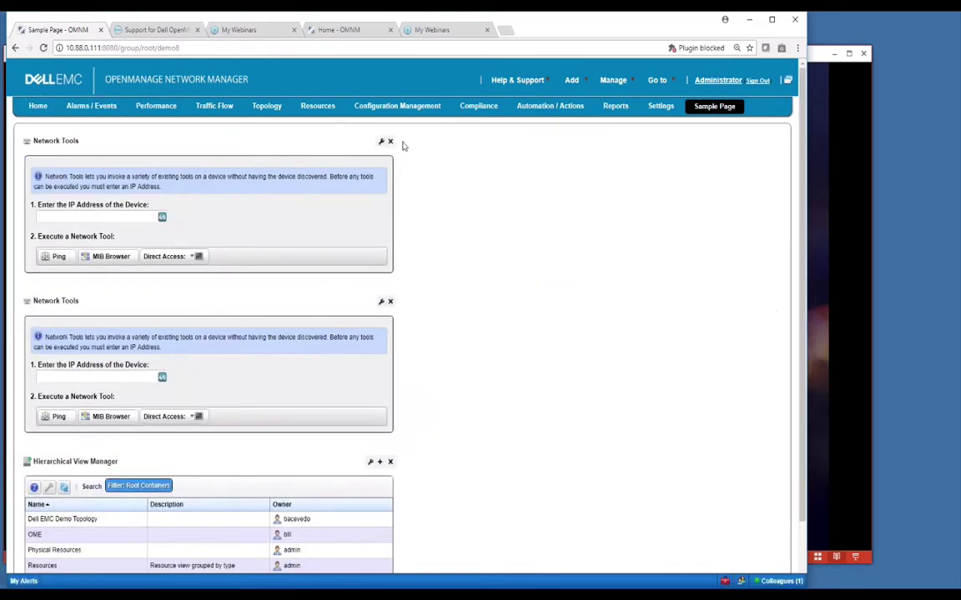
{"action": "left_click", "coordinate": [389, 142]}
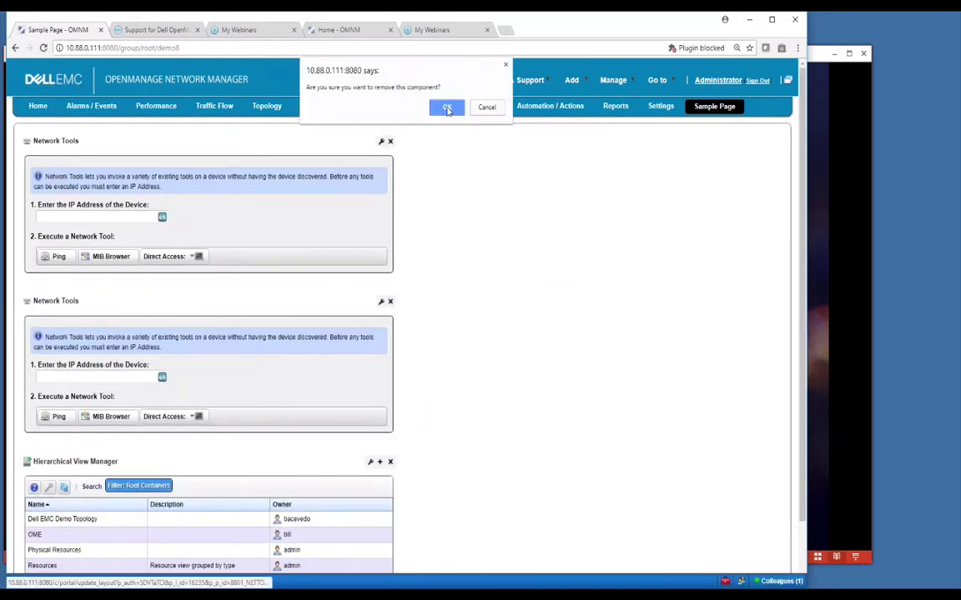
{"action": "left_click", "coordinate": [448, 108]}
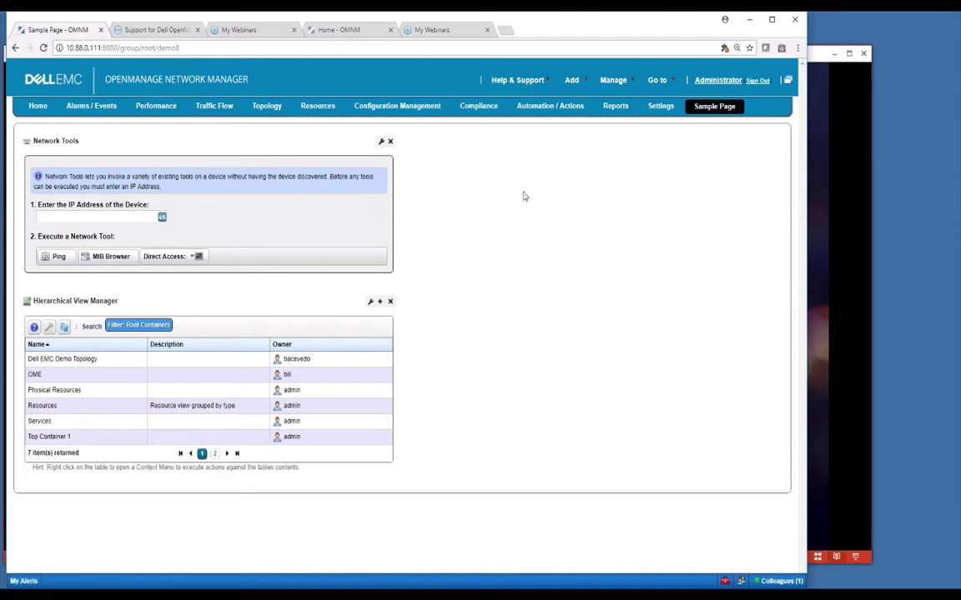
{"action": "left_click", "coordinate": [571, 80]}
{"action": "left_click", "coordinate": [584, 113]}
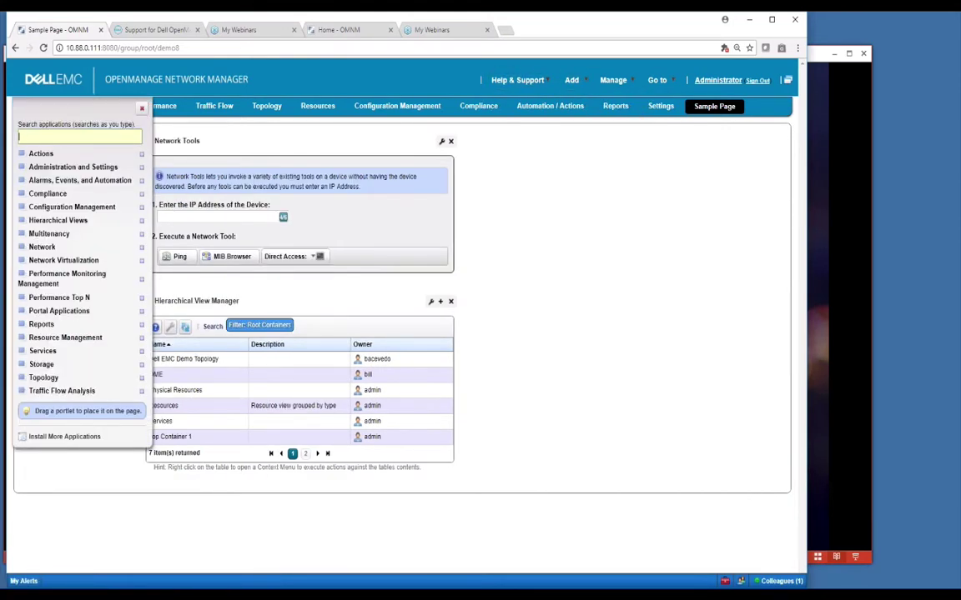
Step: Expand Configuration Management, Hierarchical Views, Multitenancy, Traffic Flow Analysis and Performance Top N, then close the catalogue
{"action": "left_click", "coordinate": [20, 207]}
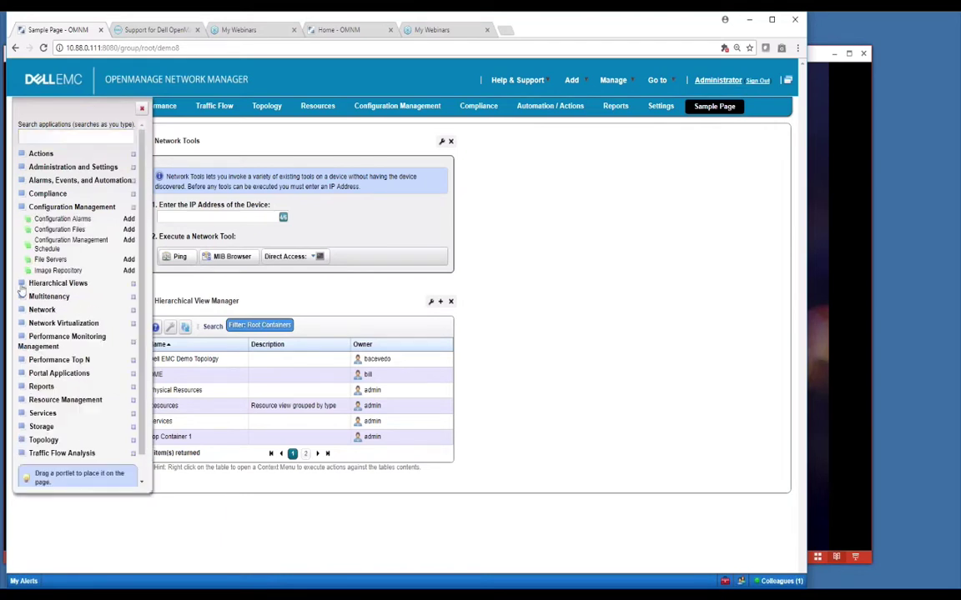
{"action": "left_click", "coordinate": [21, 283]}
{"action": "left_click", "coordinate": [21, 328]}
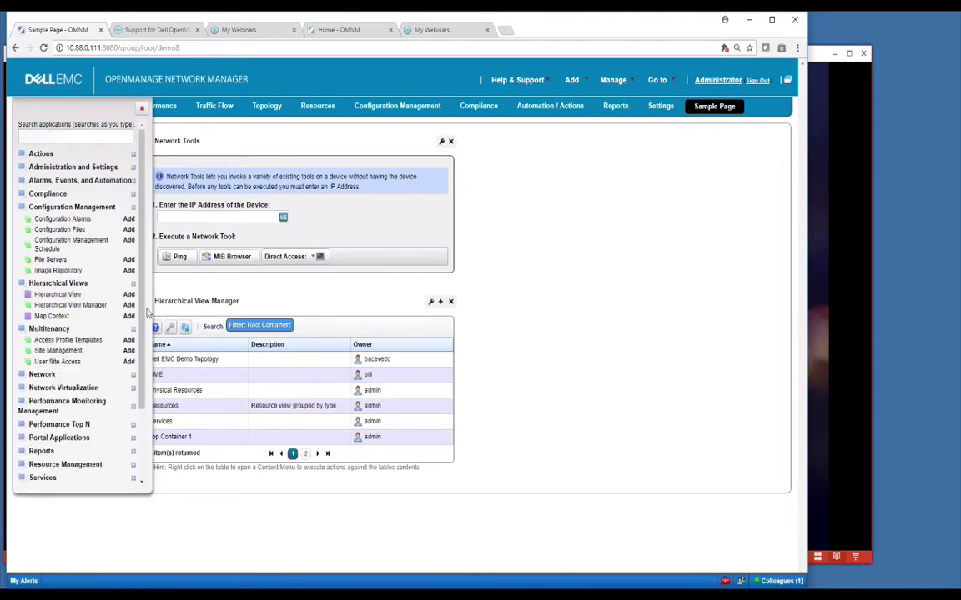
{"action": "scroll", "coordinate": [142, 411], "scroll_direction": "down", "scroll_amount": 3}
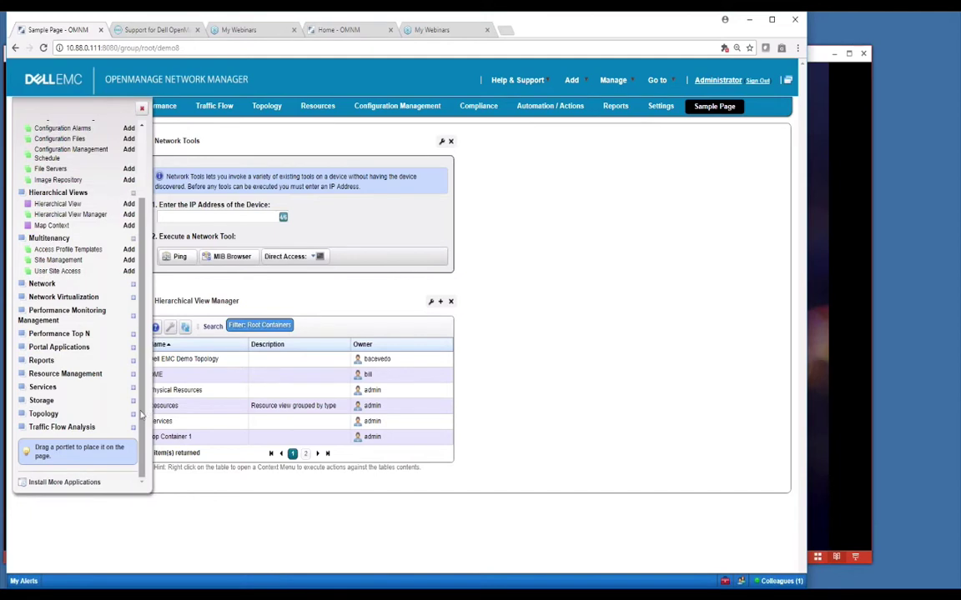
{"action": "left_click", "coordinate": [22, 428]}
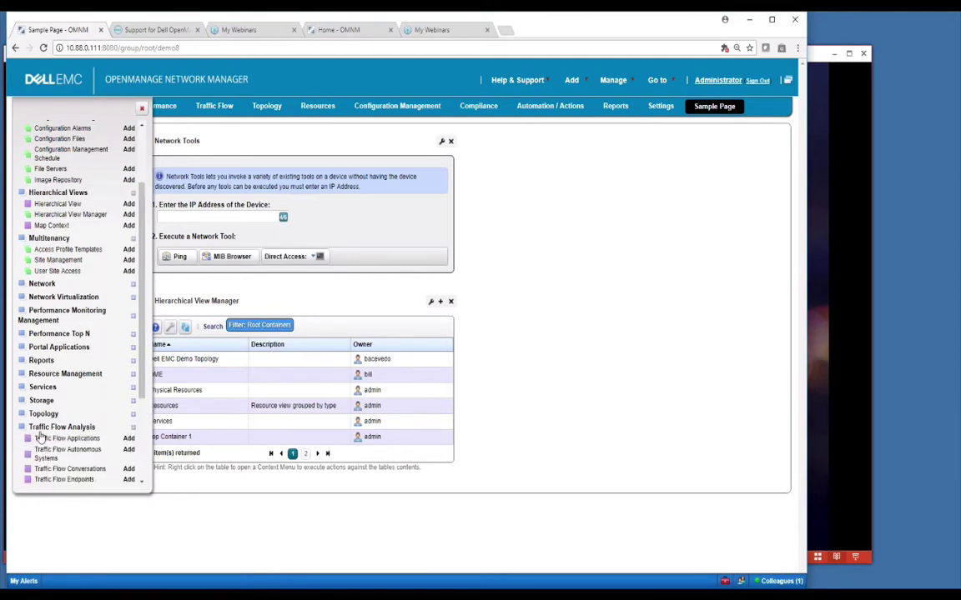
{"action": "left_click", "coordinate": [21, 334]}
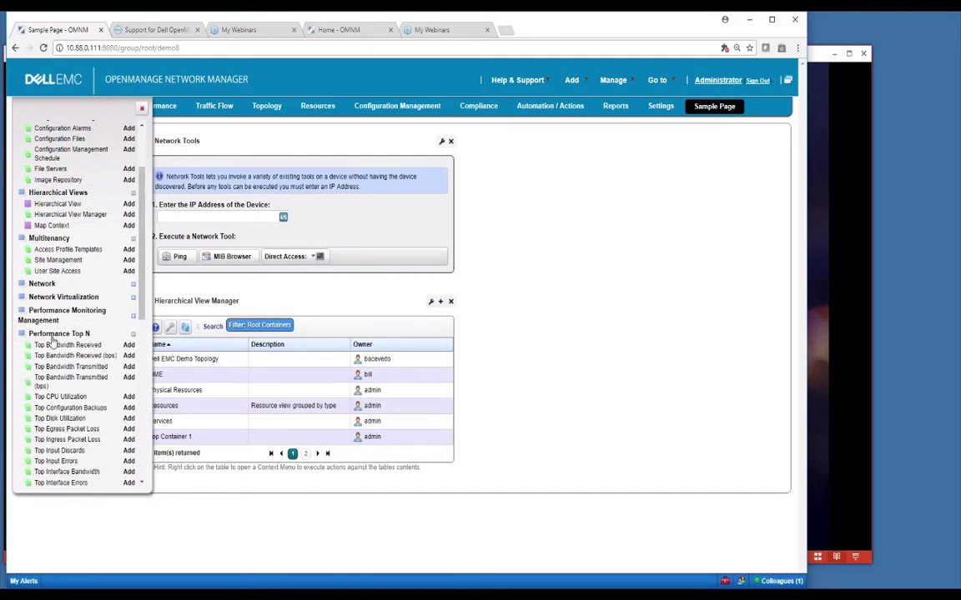
{"action": "scroll", "coordinate": [143, 286], "scroll_direction": "down", "scroll_amount": 5}
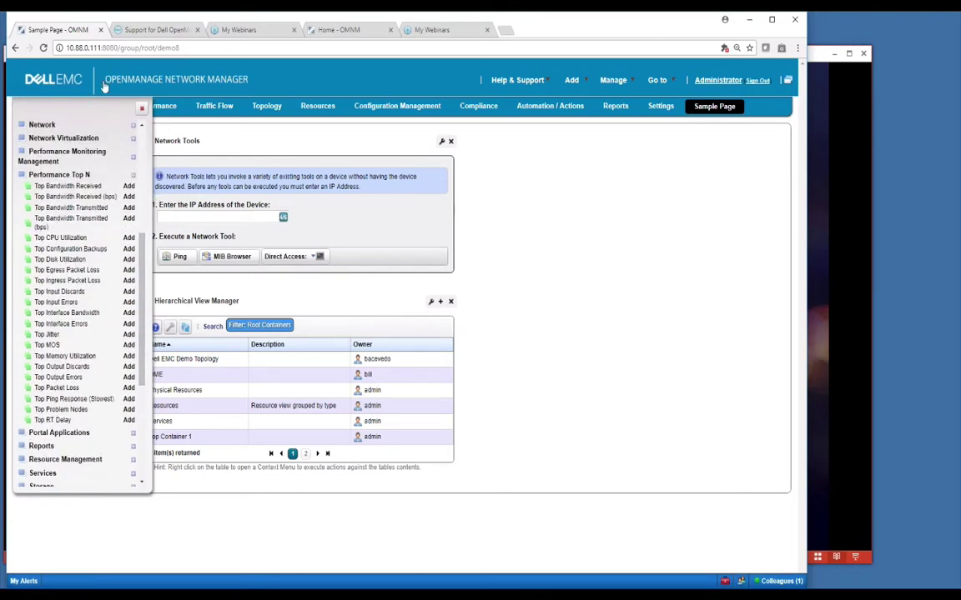
{"action": "left_click", "coordinate": [141, 108]}
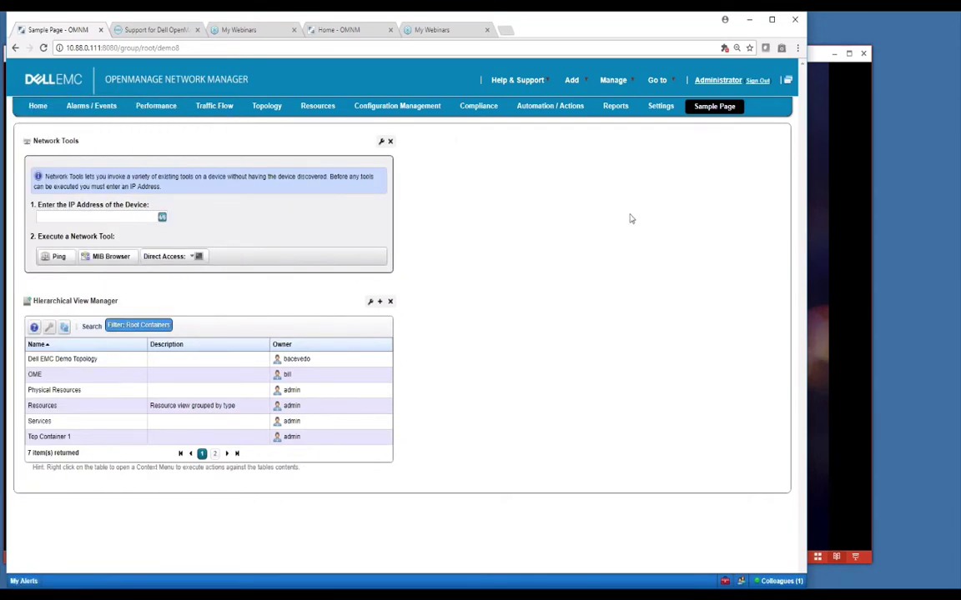
Step: Choose Manage > Show Versions to list component, driver and extension versions
{"action": "mouse_move", "coordinate": [611, 85]}
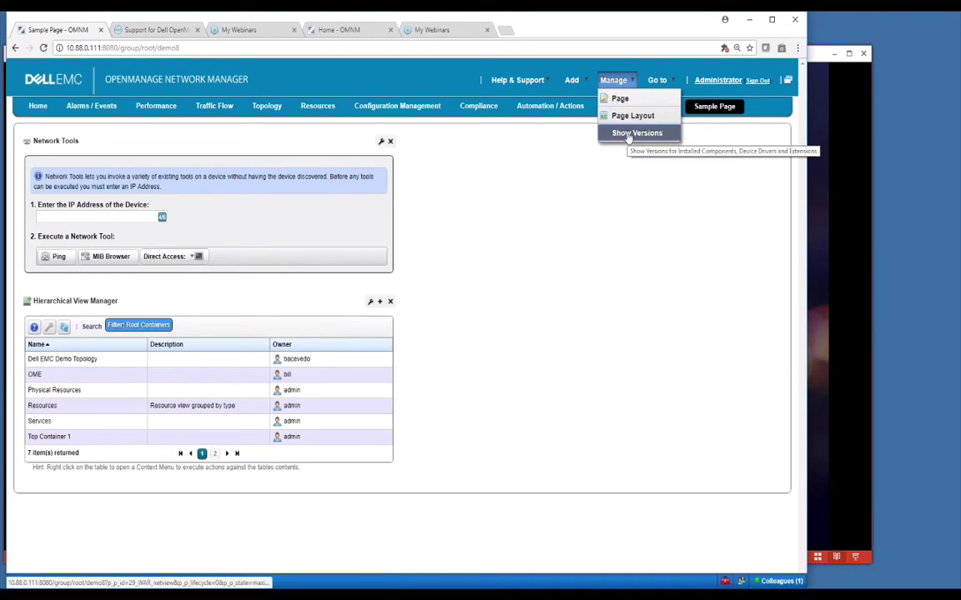
{"action": "left_click", "coordinate": [624, 134]}
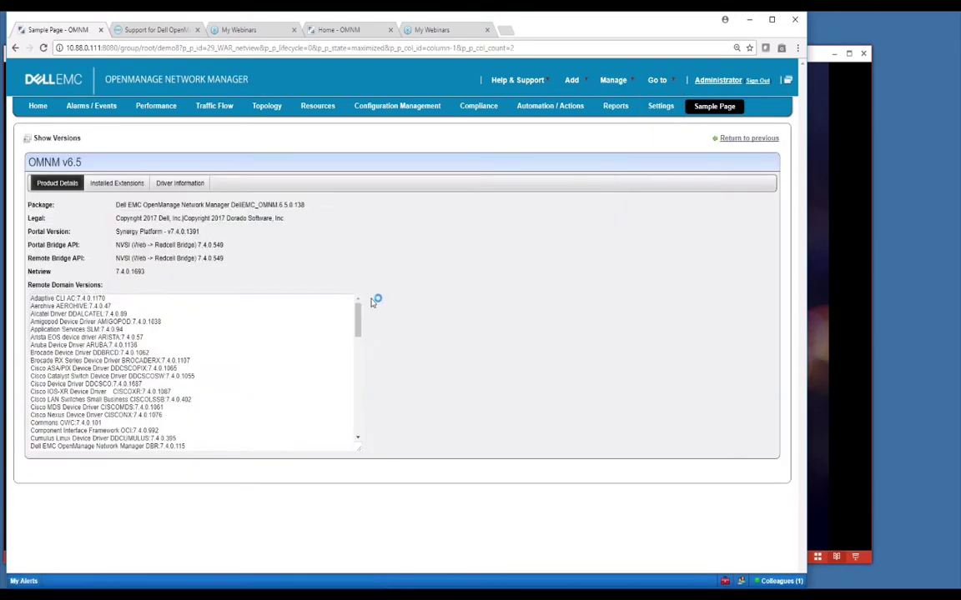
Step: Highlight the OMNM v6.5 Product Details text, then view the Installed Extensions list
{"action": "left_click", "coordinate": [613, 80]}
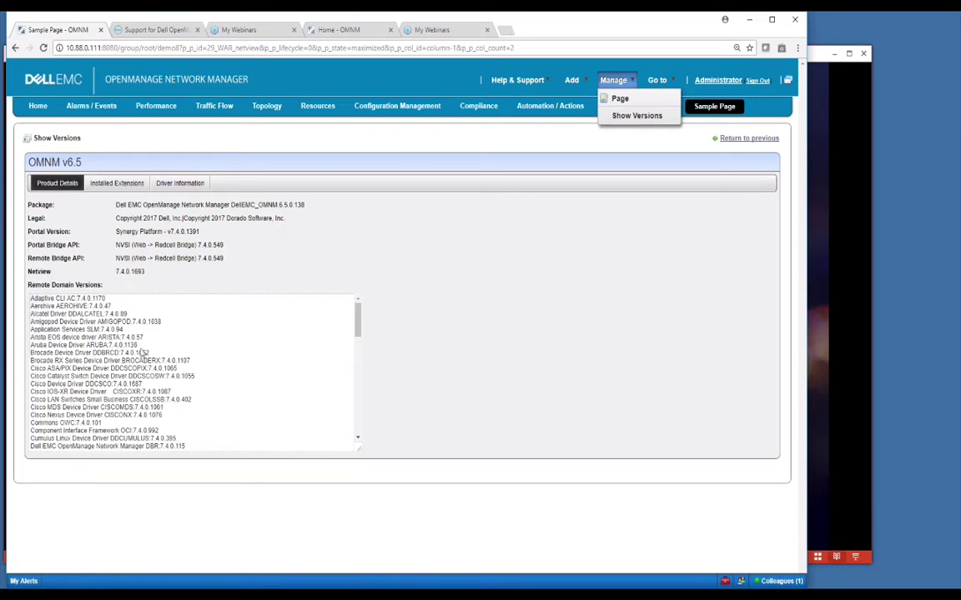
{"action": "left_click_drag", "start_coordinate": [258, 205], "coordinate": [146, 273]}
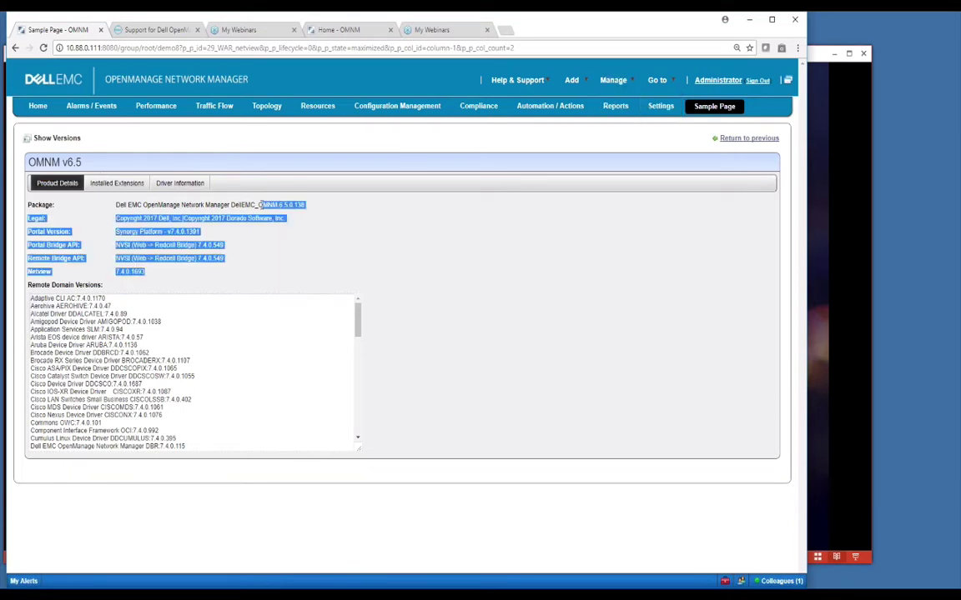
{"action": "left_click", "coordinate": [318, 208]}
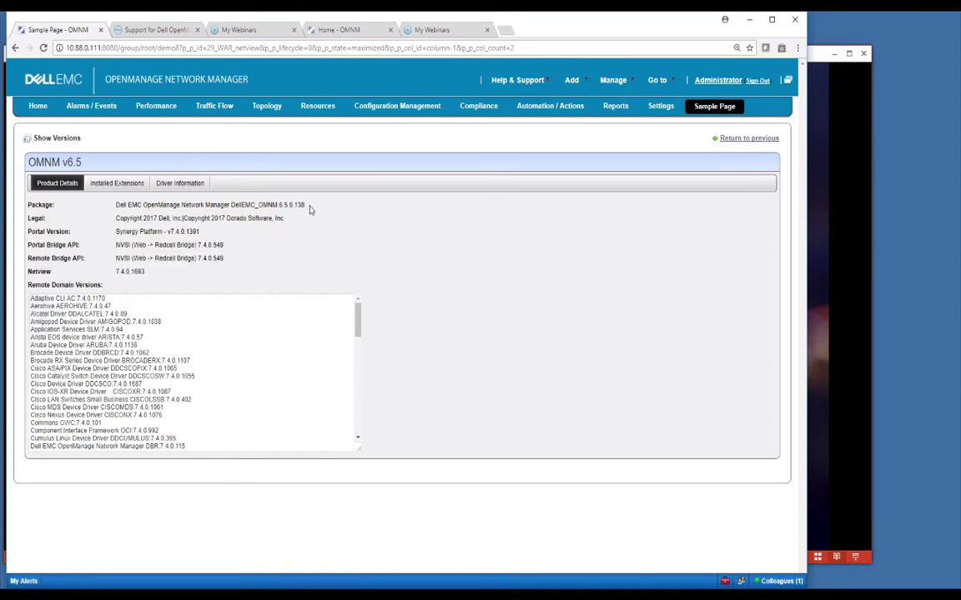
{"action": "left_click", "coordinate": [119, 185]}
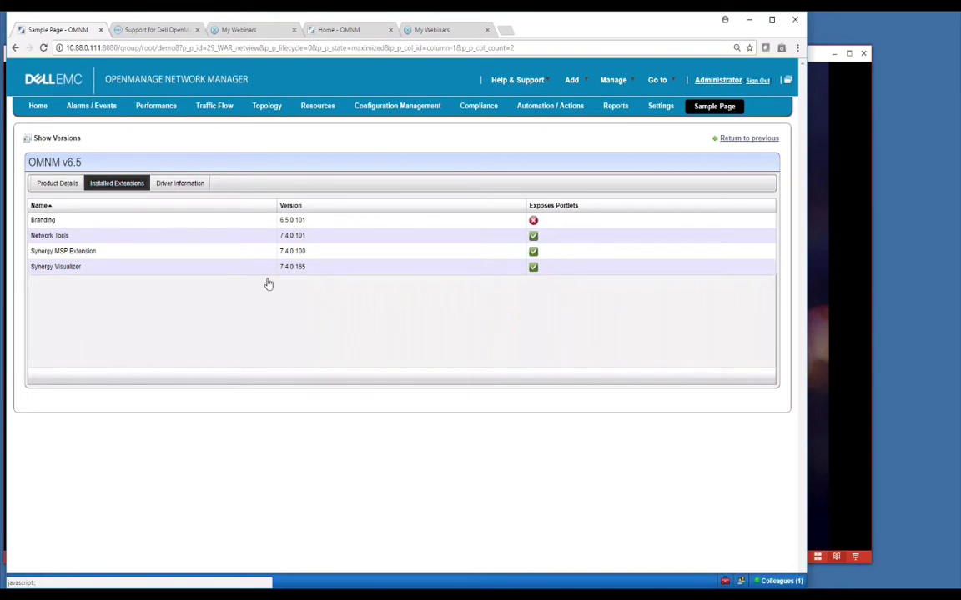
Step: In Driver Information, browse the Dell EMC Networking (FTOS) profile's supported switch models and OS versions
{"action": "left_click", "coordinate": [187, 185]}
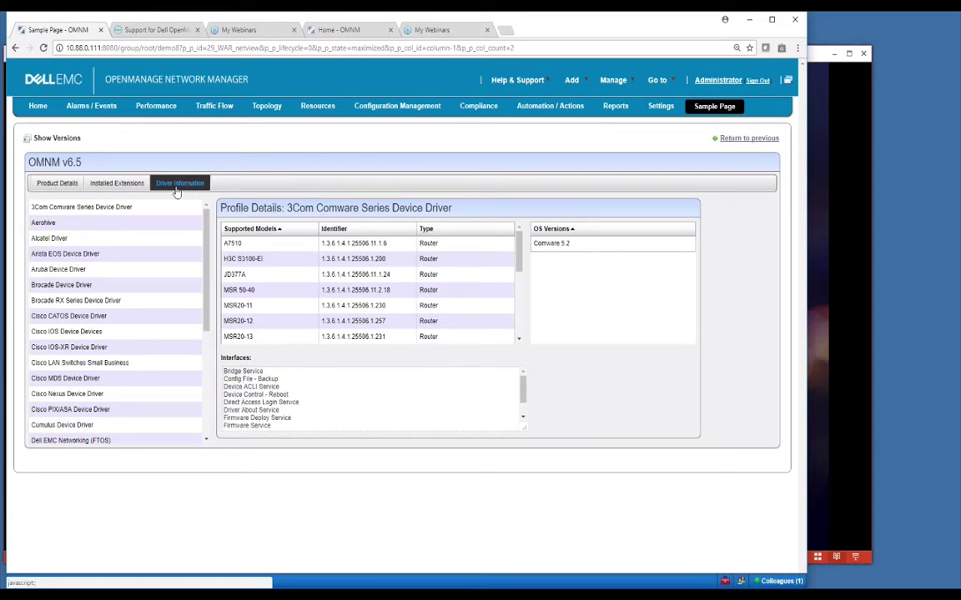
{"action": "scroll", "coordinate": [209, 264], "scroll_direction": "down", "scroll_amount": 5}
{"action": "scroll", "coordinate": [210, 264], "scroll_direction": "up", "scroll_amount": 5}
{"action": "left_click", "coordinate": [67, 213]}
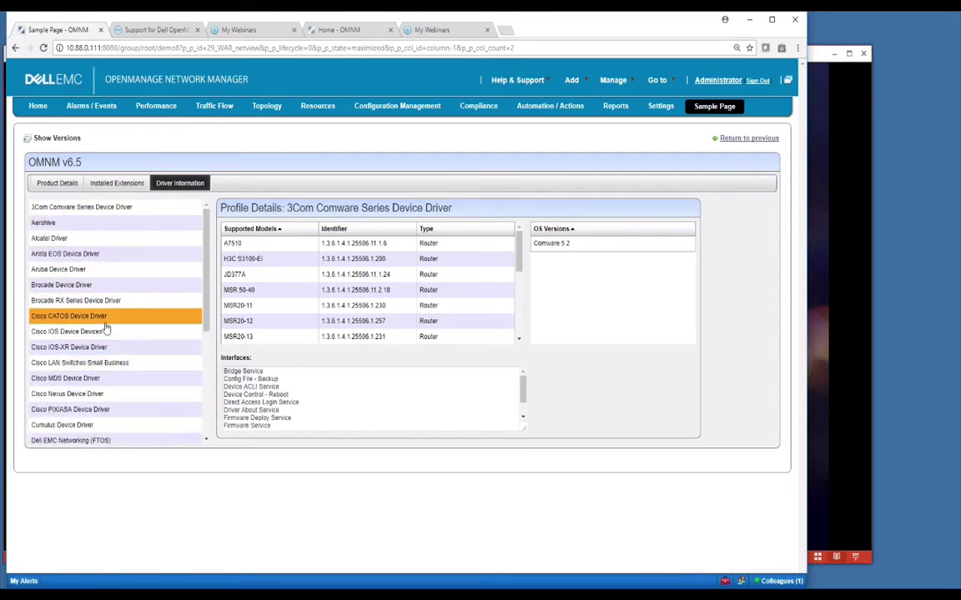
{"action": "left_click_drag", "start_coordinate": [203, 300], "coordinate": [203, 376]}
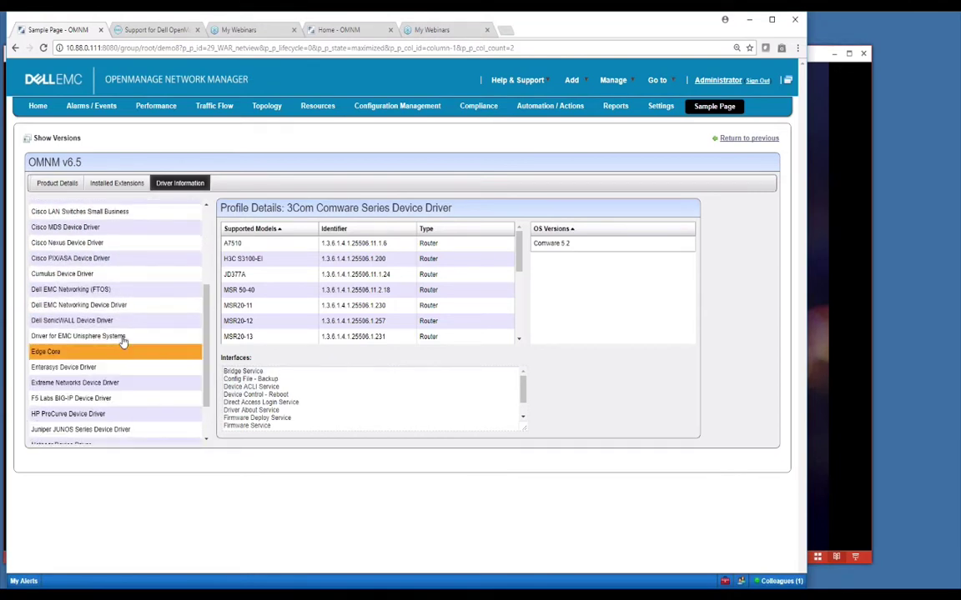
{"action": "left_click", "coordinate": [75, 292]}
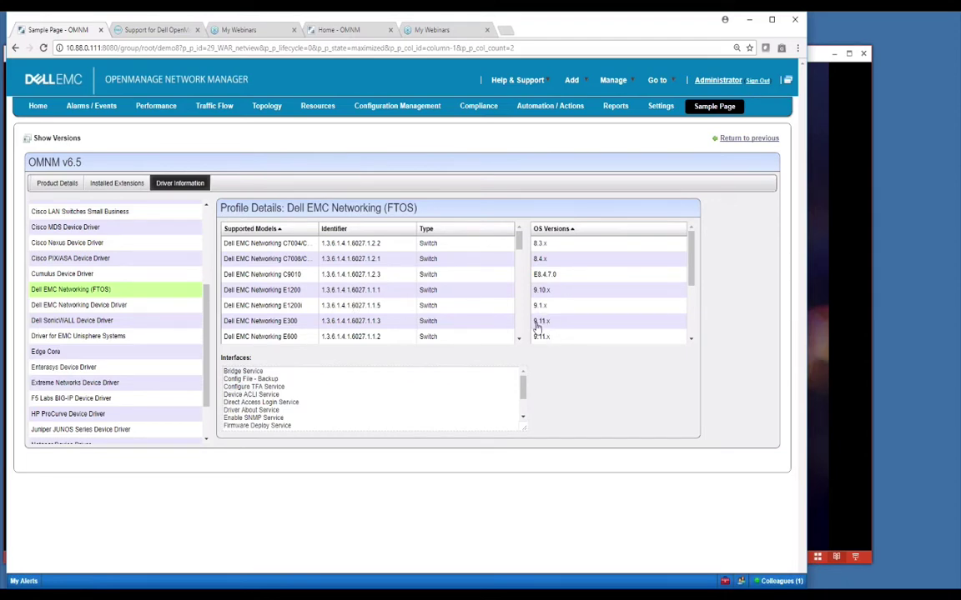
{"action": "left_click_drag", "start_coordinate": [519, 243], "coordinate": [517, 333]}
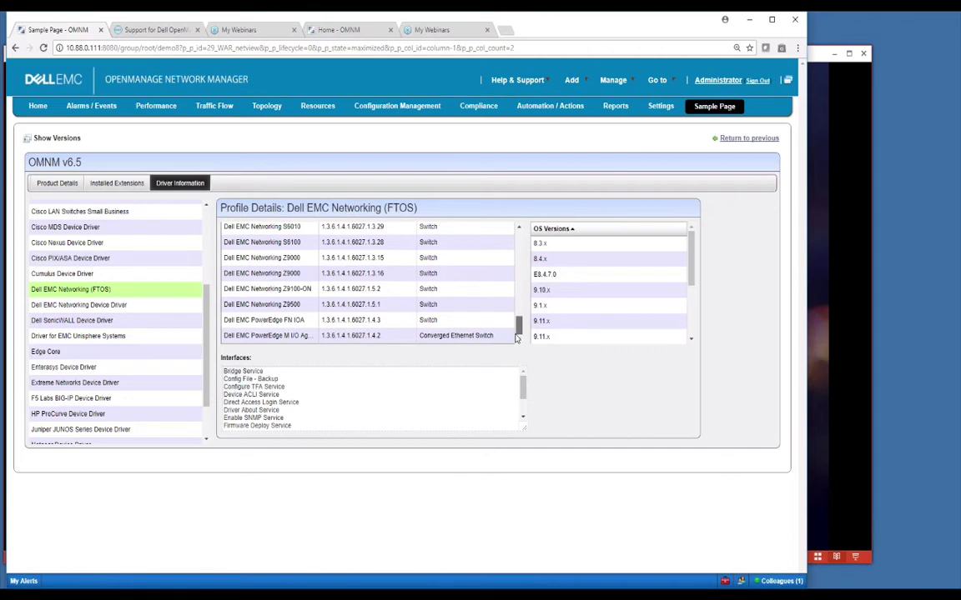
{"action": "scroll", "coordinate": [300, 275], "scroll_direction": "up", "scroll_amount": 5}
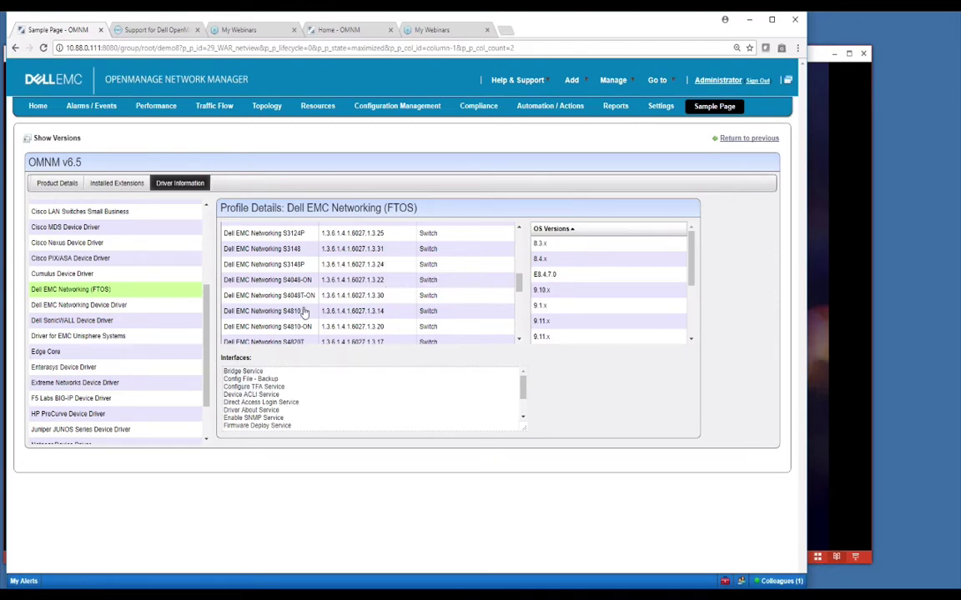
{"action": "left_click_drag", "start_coordinate": [207, 329], "coordinate": [199, 390]}
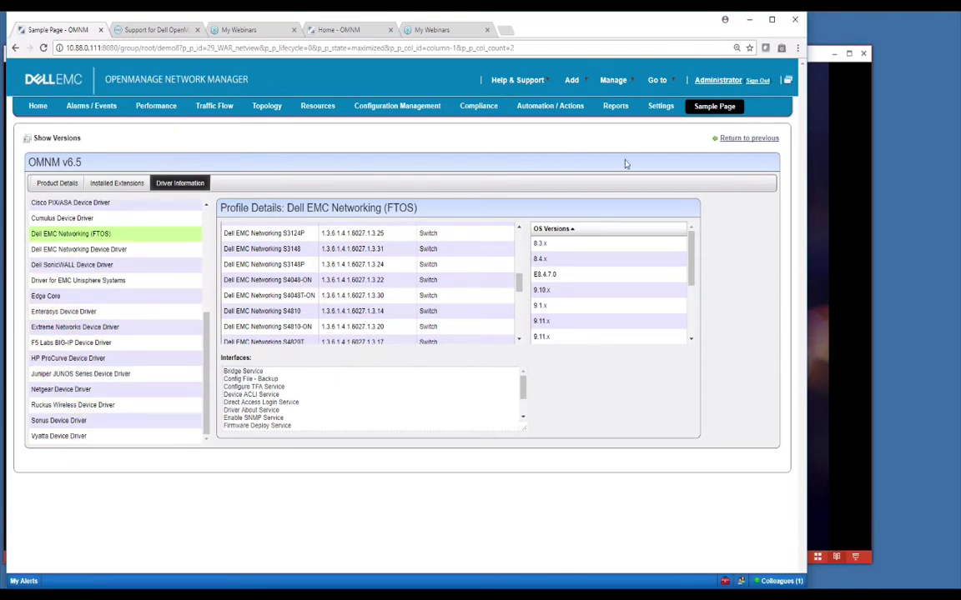
{"action": "mouse_move", "coordinate": [657, 80]}
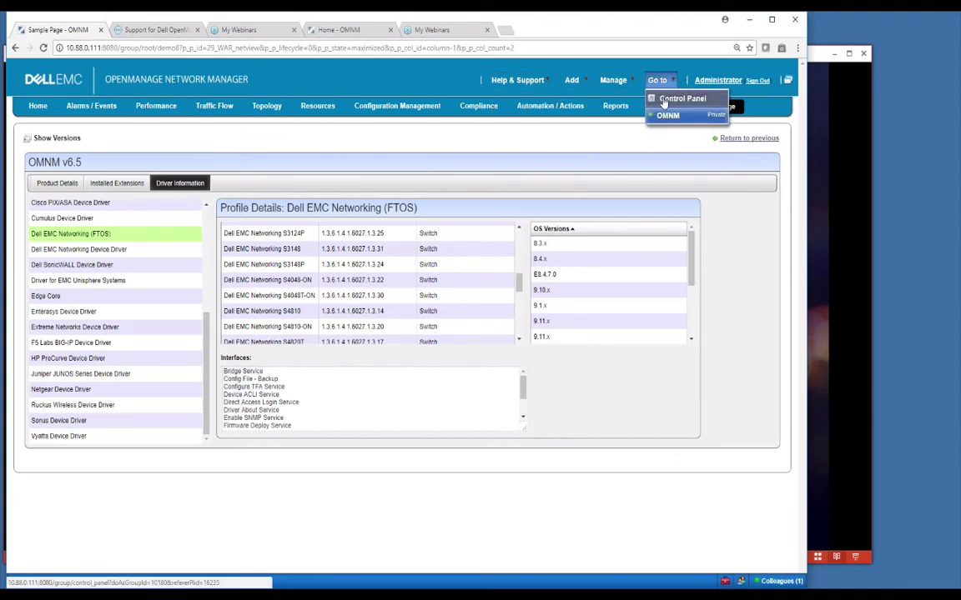
Step: Open Users and Organizations from the Control Panel and begin adding a new user
{"action": "left_click", "coordinate": [672, 98]}
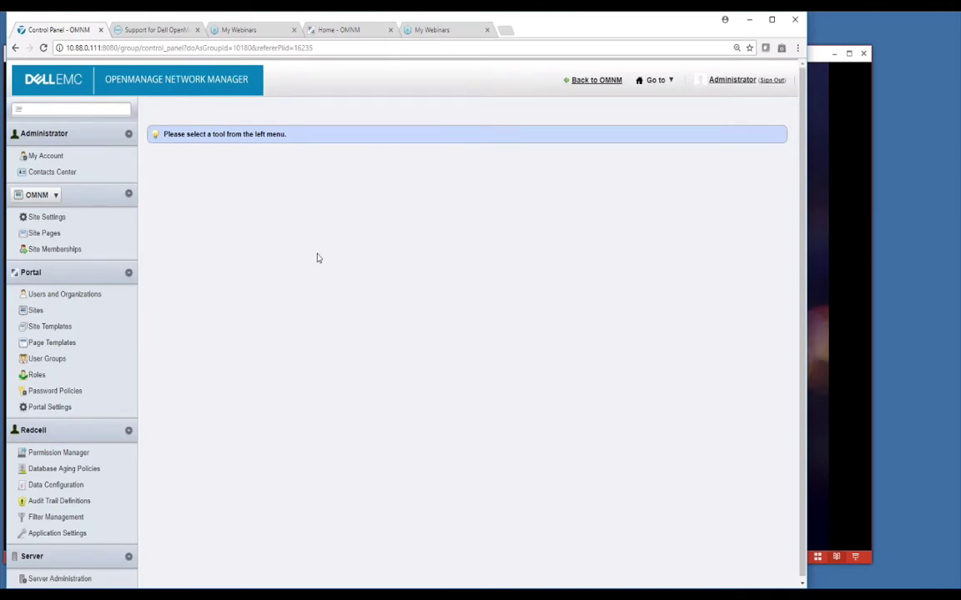
{"action": "left_click", "coordinate": [51, 301]}
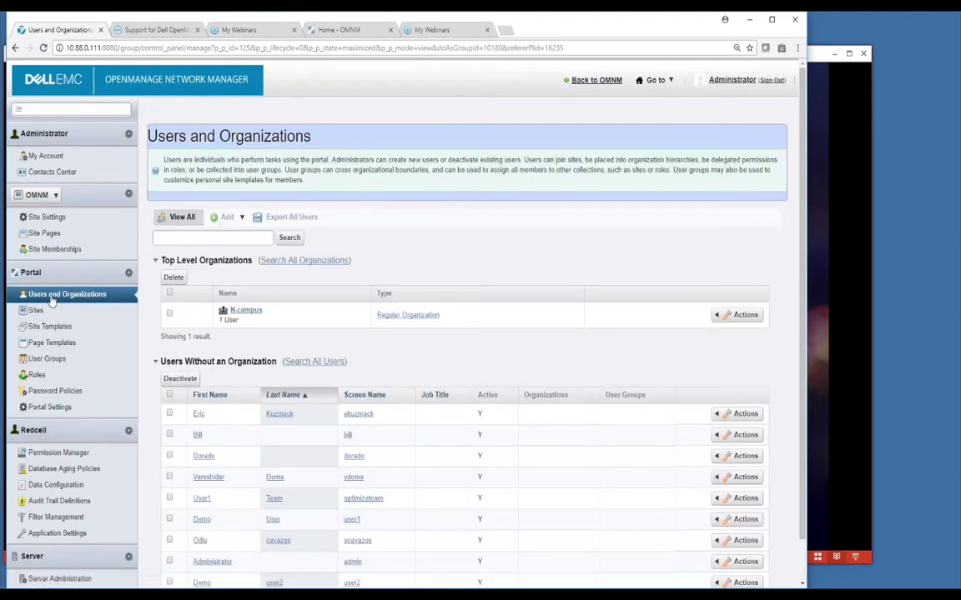
{"action": "left_click", "coordinate": [235, 221]}
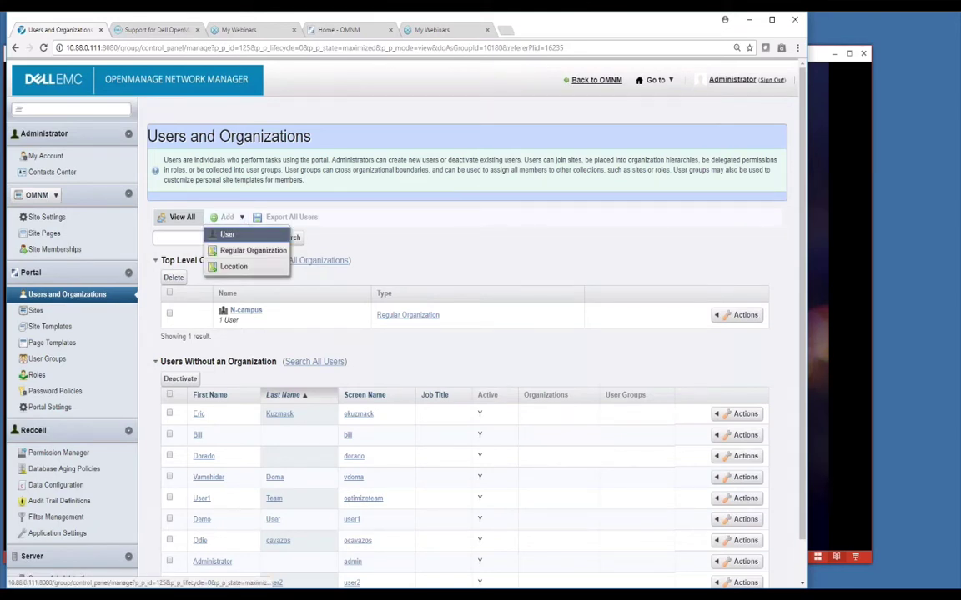
{"action": "left_click", "coordinate": [227, 234]}
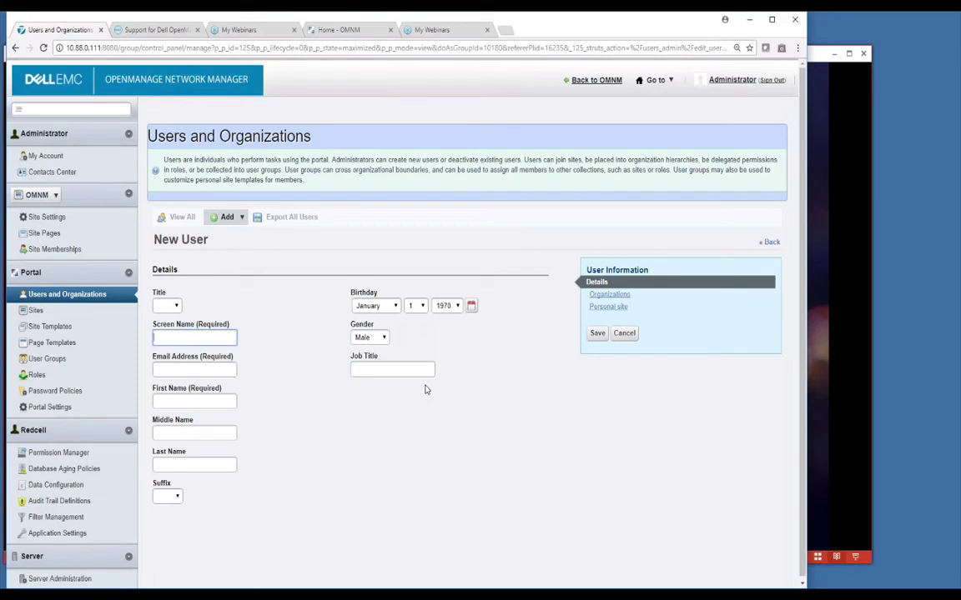
Step: Check the portal roles, then open the first user's permissions and edit that user's account
{"action": "left_click", "coordinate": [37, 376]}
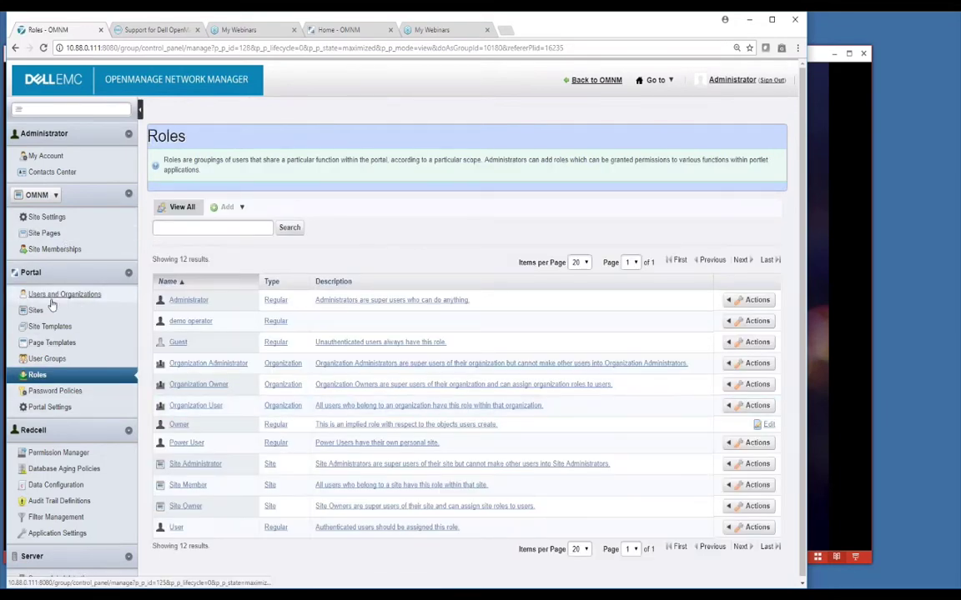
{"action": "left_click", "coordinate": [55, 296]}
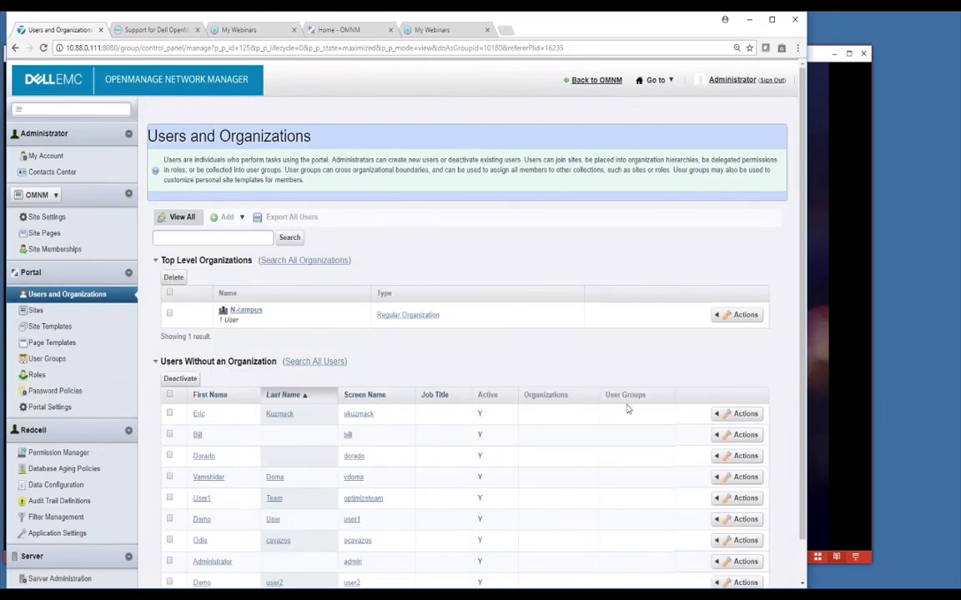
{"action": "left_click", "coordinate": [739, 415]}
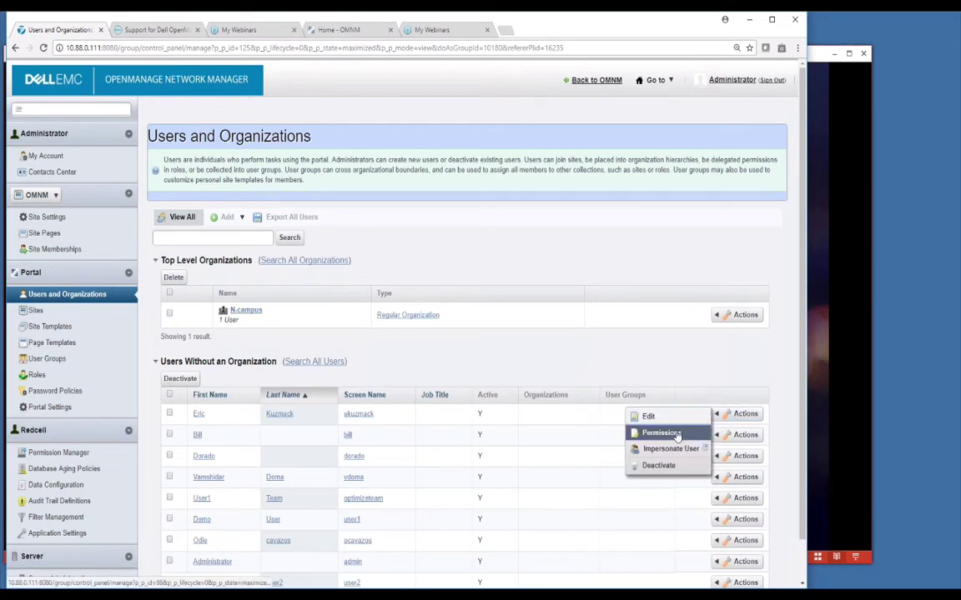
{"action": "left_click", "coordinate": [679, 439]}
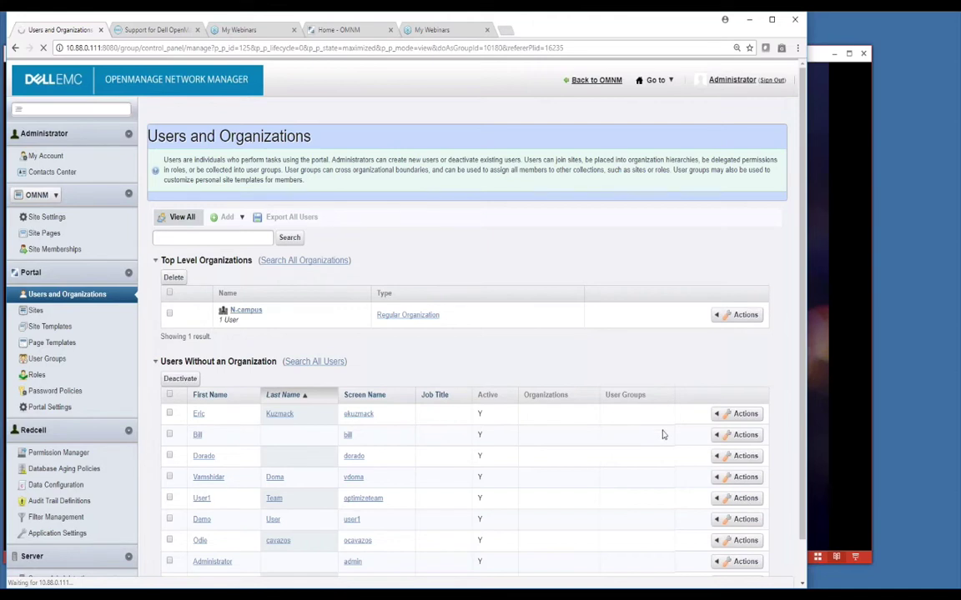
{"action": "left_click", "coordinate": [724, 417]}
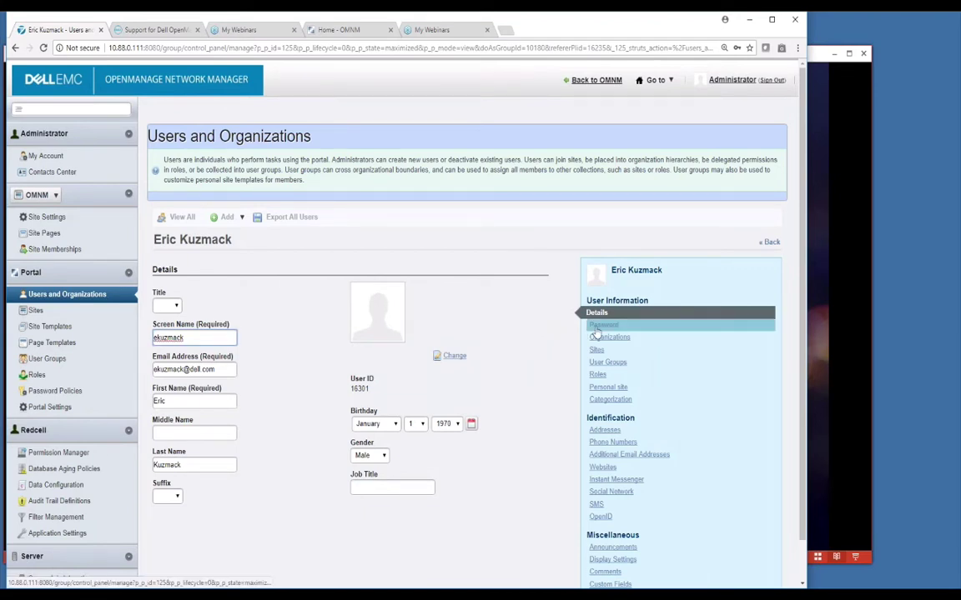
Step: Check the user's roles, then browse Application Settings' User Interface, Server and General polling tabs
{"action": "left_click", "coordinate": [598, 376]}
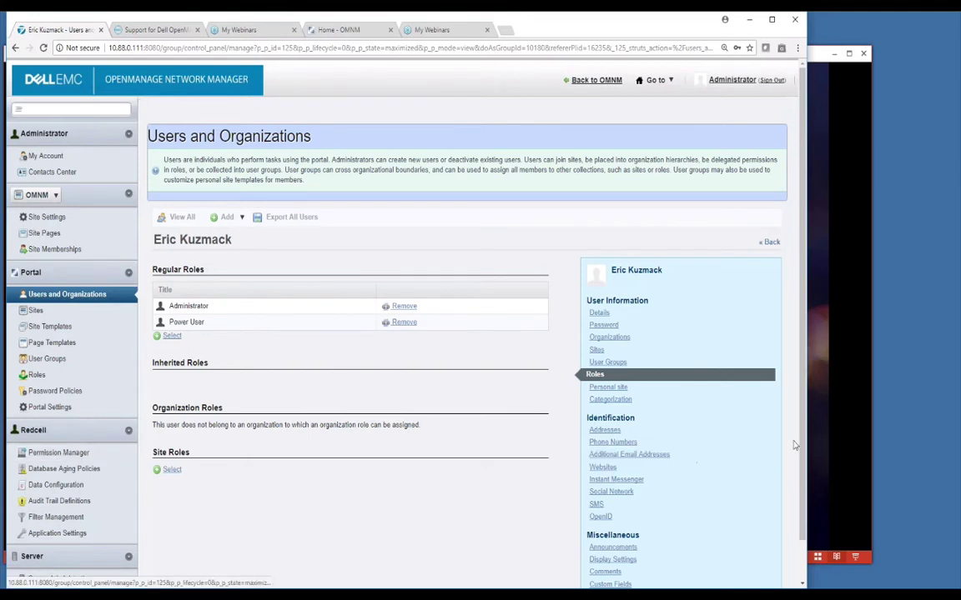
{"action": "scroll", "coordinate": [803, 438], "scroll_direction": "down", "scroll_amount": 1}
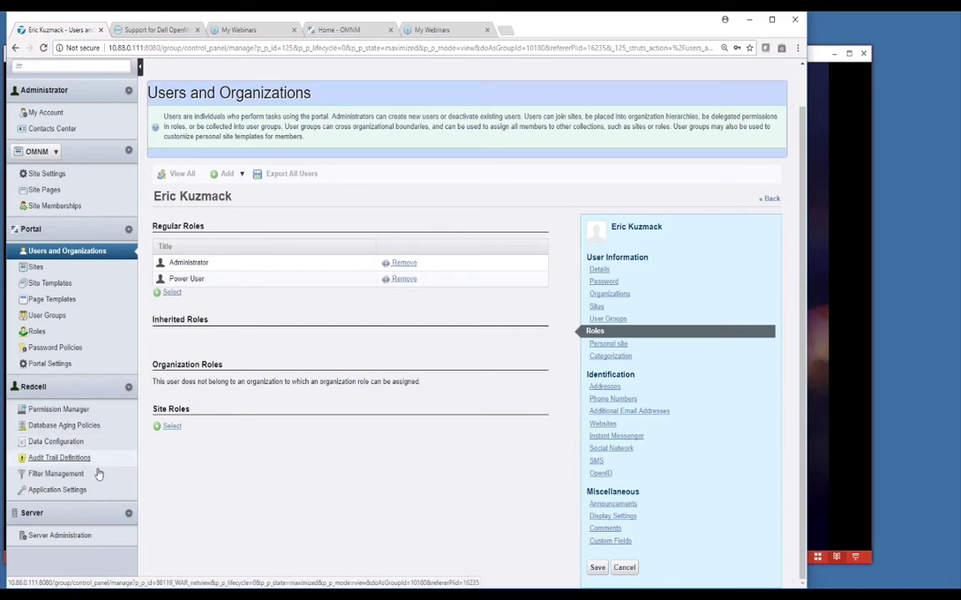
{"action": "left_click", "coordinate": [58, 490]}
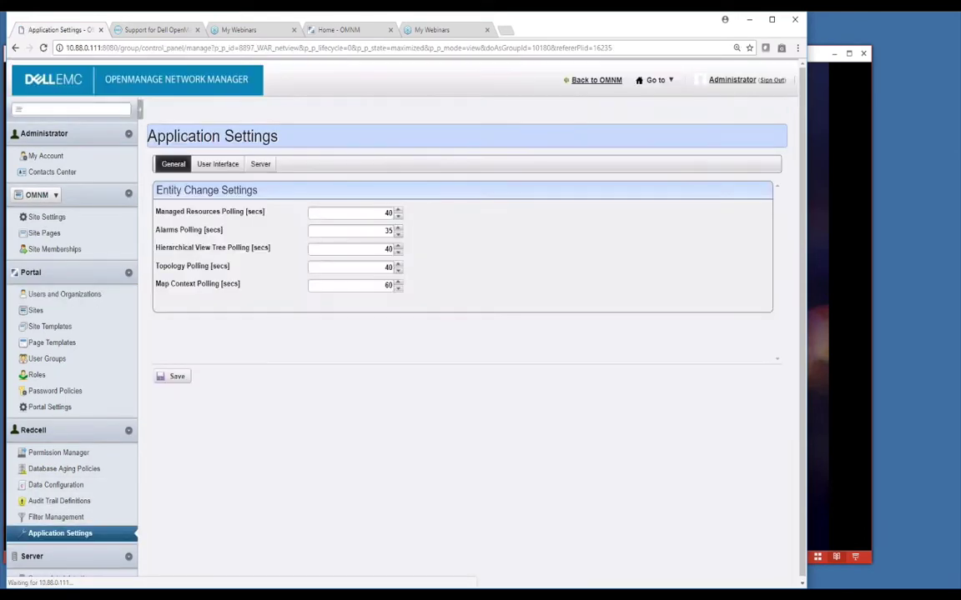
{"action": "left_click", "coordinate": [218, 163]}
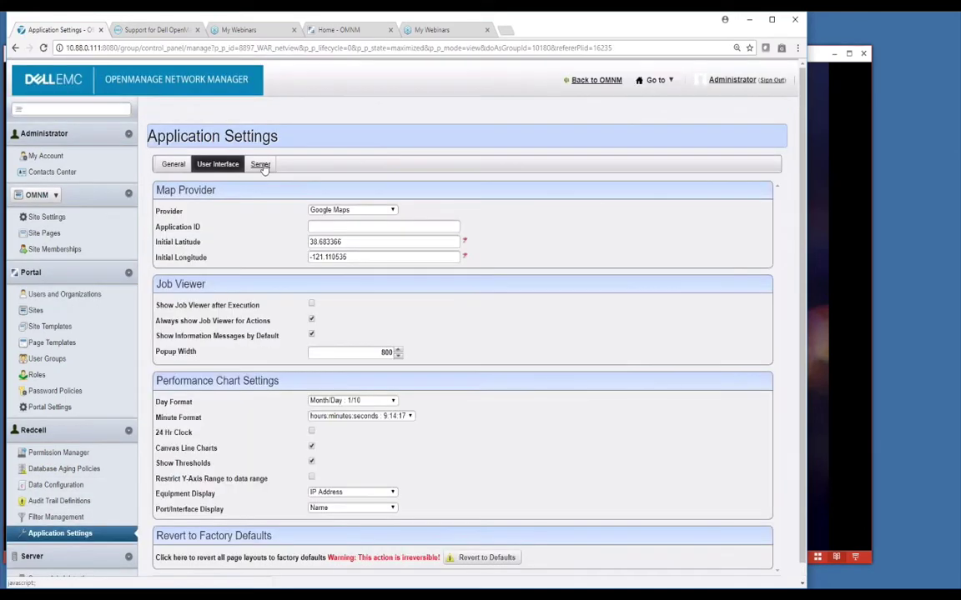
{"action": "left_click", "coordinate": [260, 163]}
{"action": "left_click", "coordinate": [175, 164]}
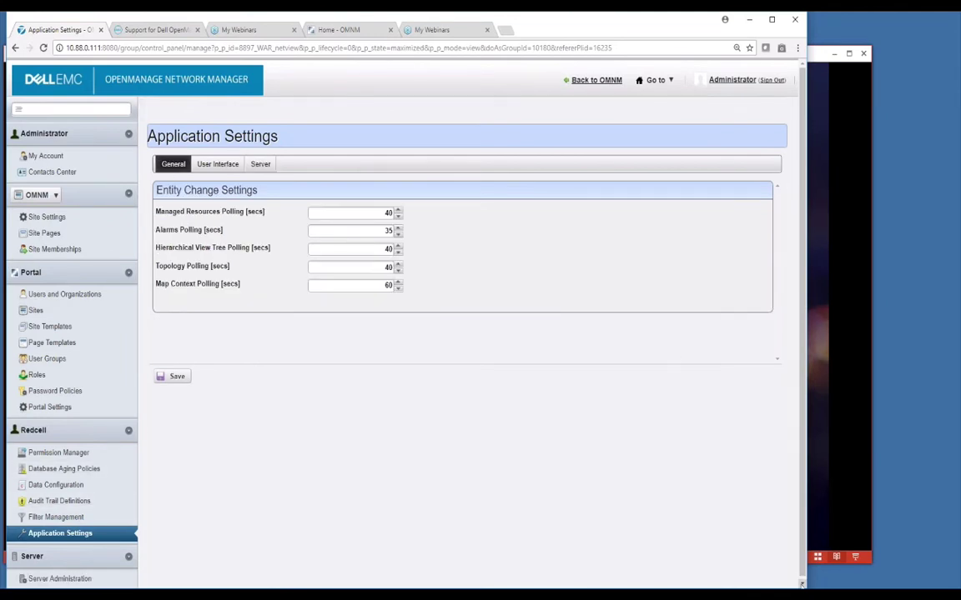
{"action": "scroll", "coordinate": [522, 581], "scroll_direction": "down", "scroll_amount": 1}
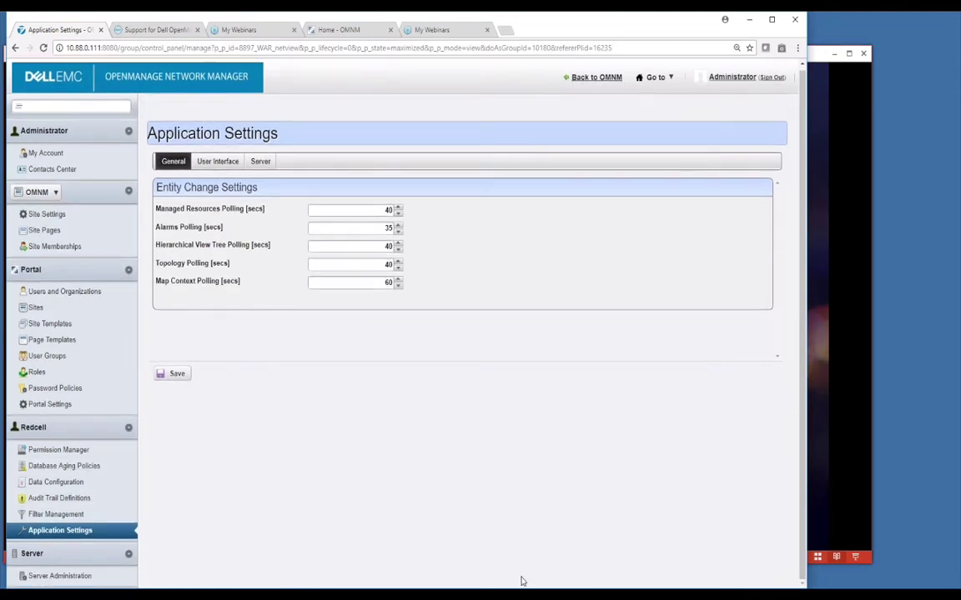
Step: Leave the Control Panel via Back to OMNM and go to the Home page
{"action": "left_click", "coordinate": [597, 79]}
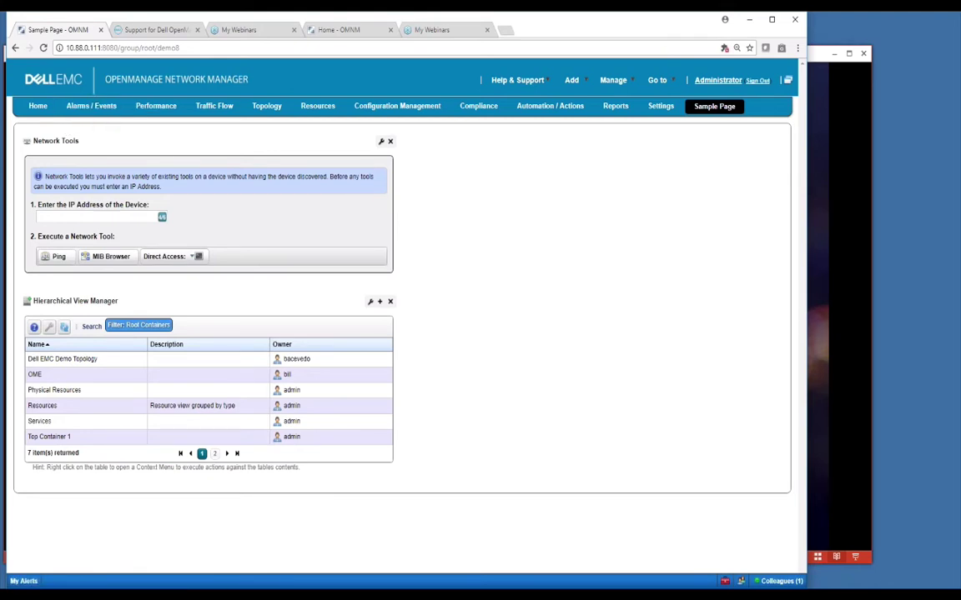
{"action": "left_click", "coordinate": [38, 107]}
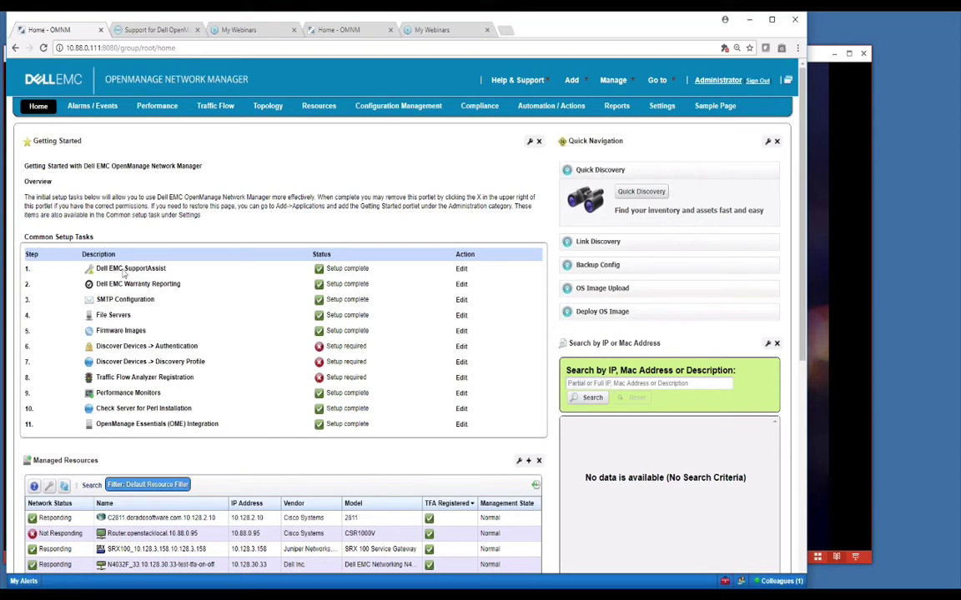
{"action": "left_click", "coordinate": [461, 270]}
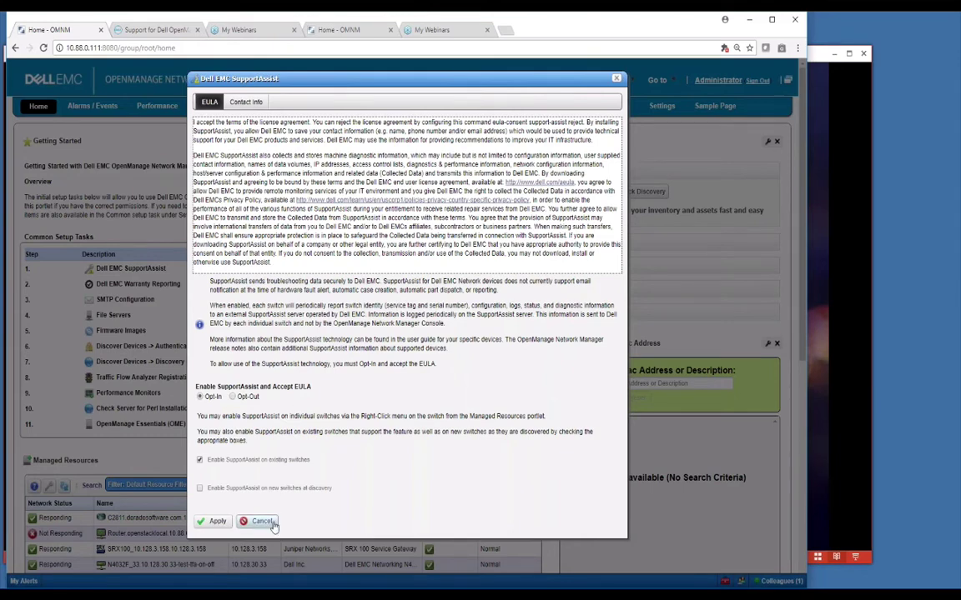
{"action": "left_click", "coordinate": [272, 523]}
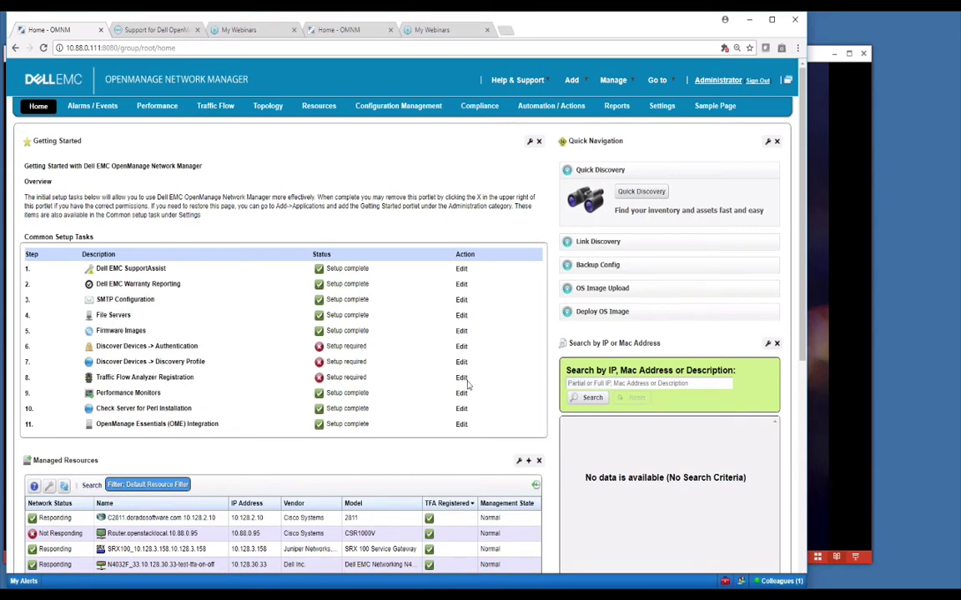
{"action": "left_click", "coordinate": [462, 316]}
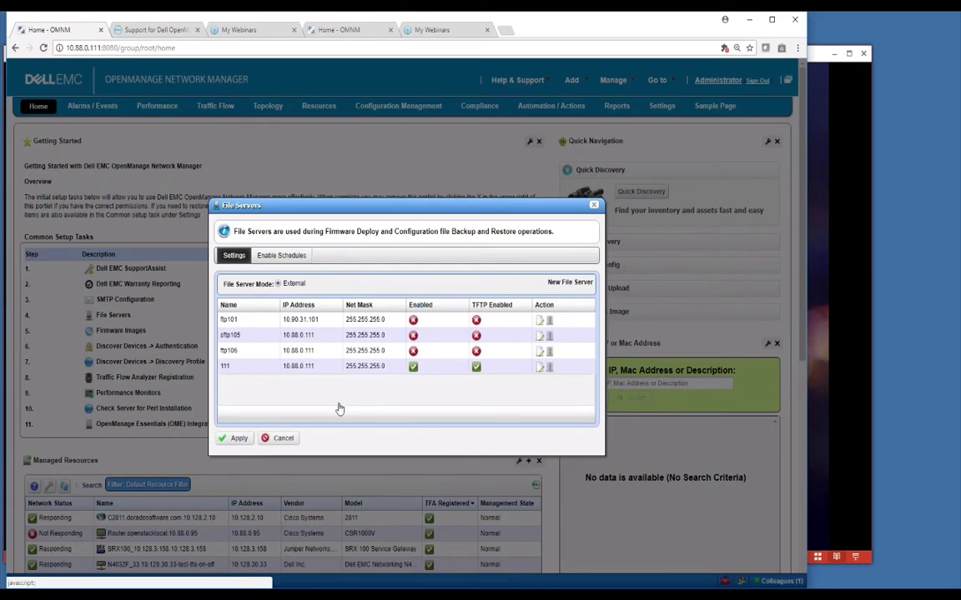
{"action": "left_click", "coordinate": [276, 437]}
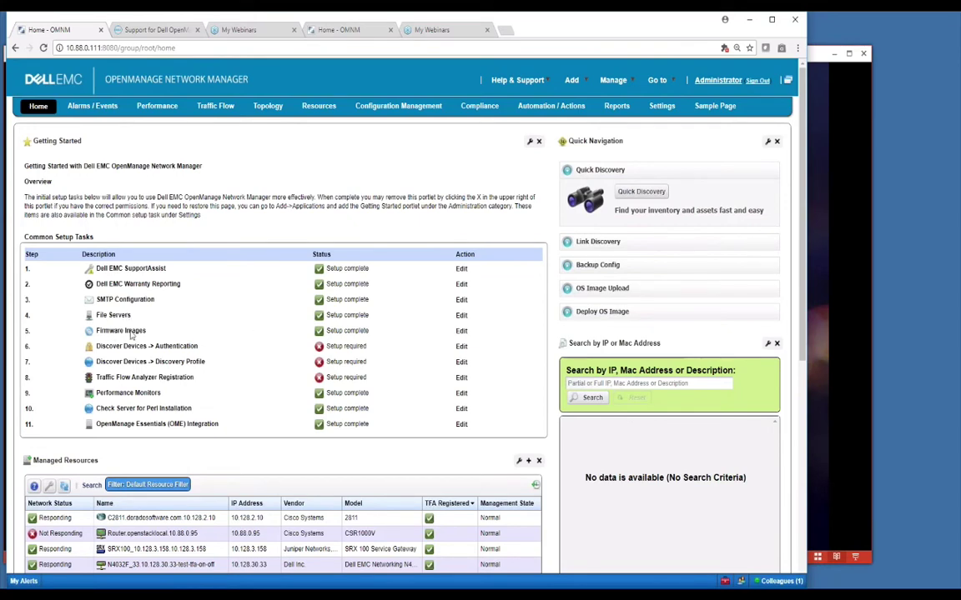
Step: Open the Firmware Images task and enter name 'test' and description 'test'
{"action": "left_click", "coordinate": [461, 332]}
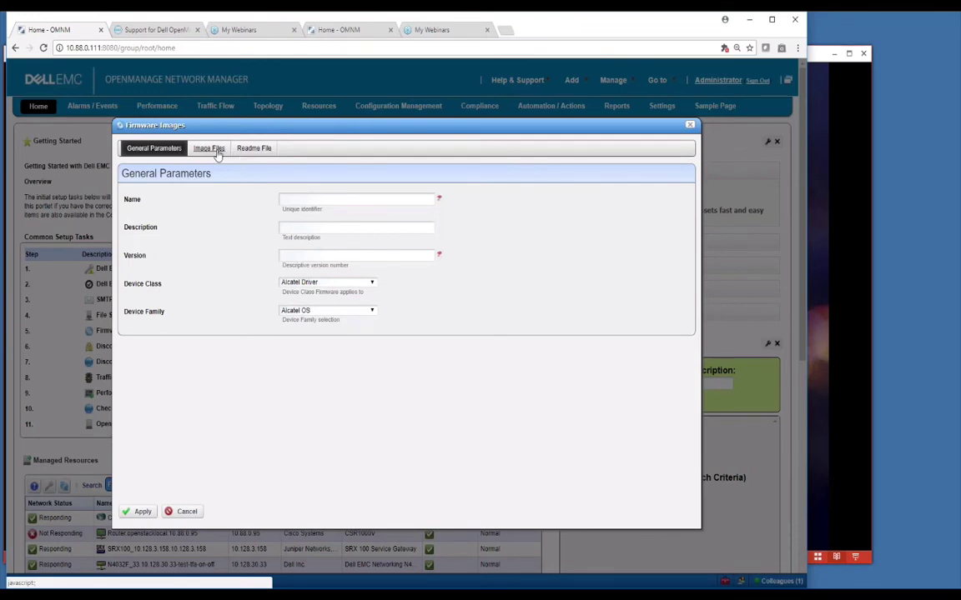
{"action": "left_click", "coordinate": [301, 197]}
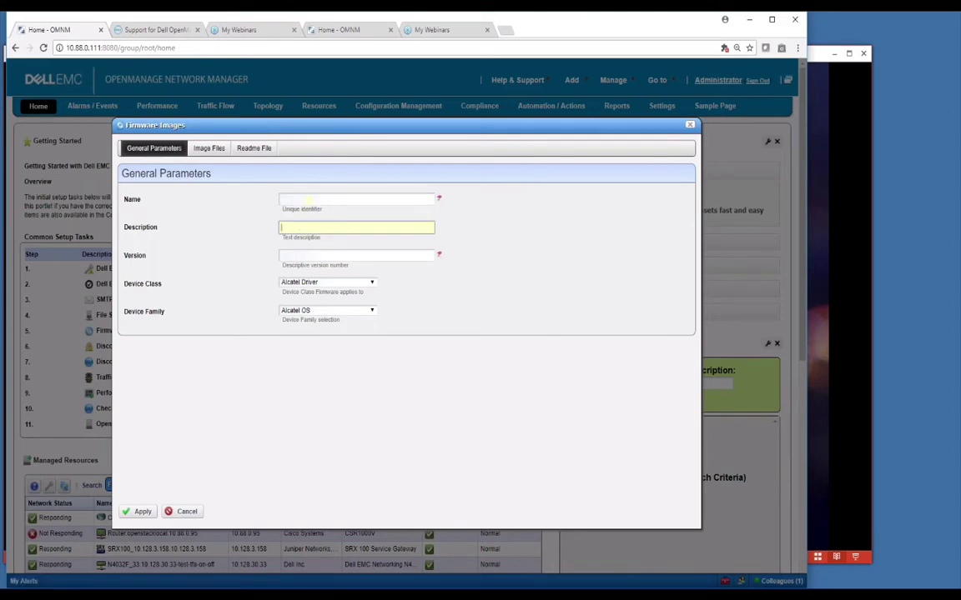
{"action": "left_click", "coordinate": [301, 227]}
{"action": "left_click", "coordinate": [307, 200]}
{"action": "type", "text": "test"}
{"action": "left_click", "coordinate": [332, 247]}
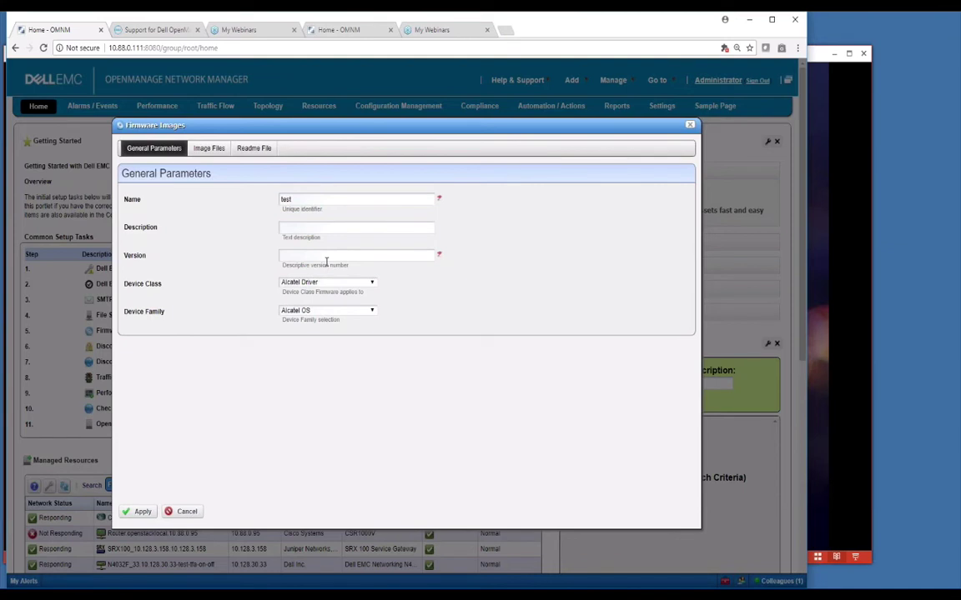
{"action": "left_click", "coordinate": [318, 229]}
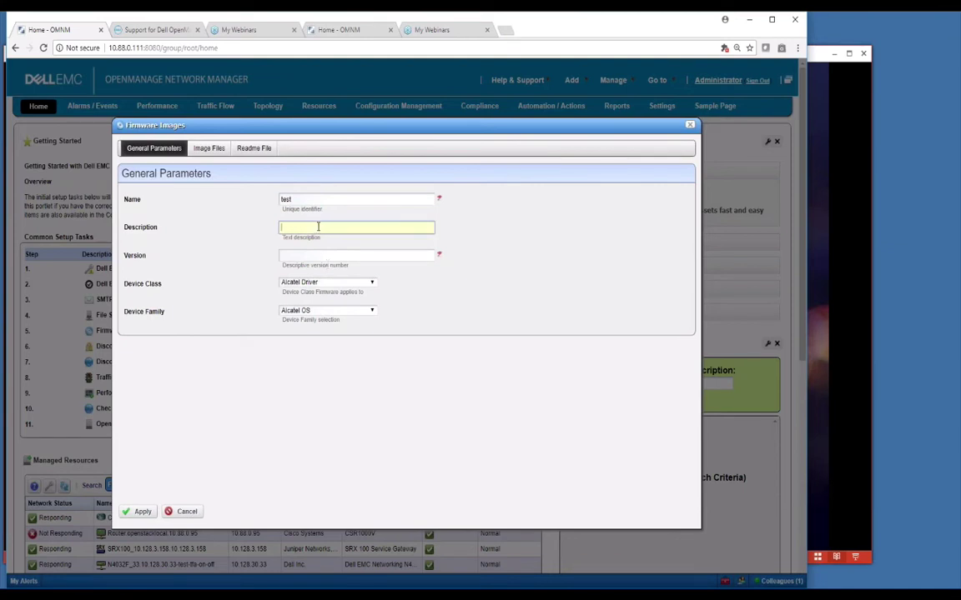
{"action": "type", "text": "test"}
Step: Set version 3, keep Alcatel Driver as device class, and view the Image Files upload options
{"action": "left_click", "coordinate": [302, 255]}
{"action": "type", "text": "3"}
{"action": "left_click", "coordinate": [315, 281]}
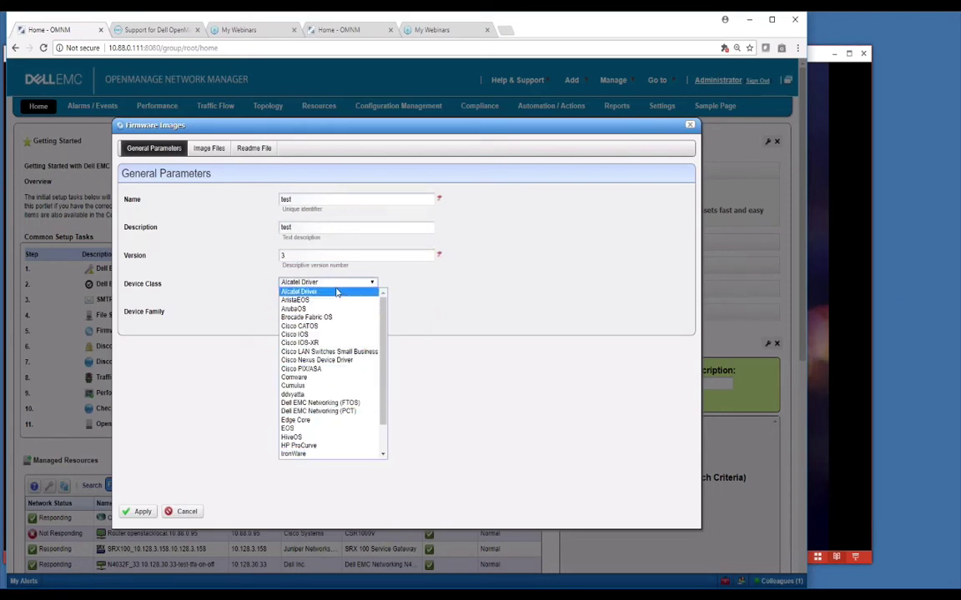
{"action": "left_click", "coordinate": [333, 291]}
{"action": "left_click", "coordinate": [205, 150]}
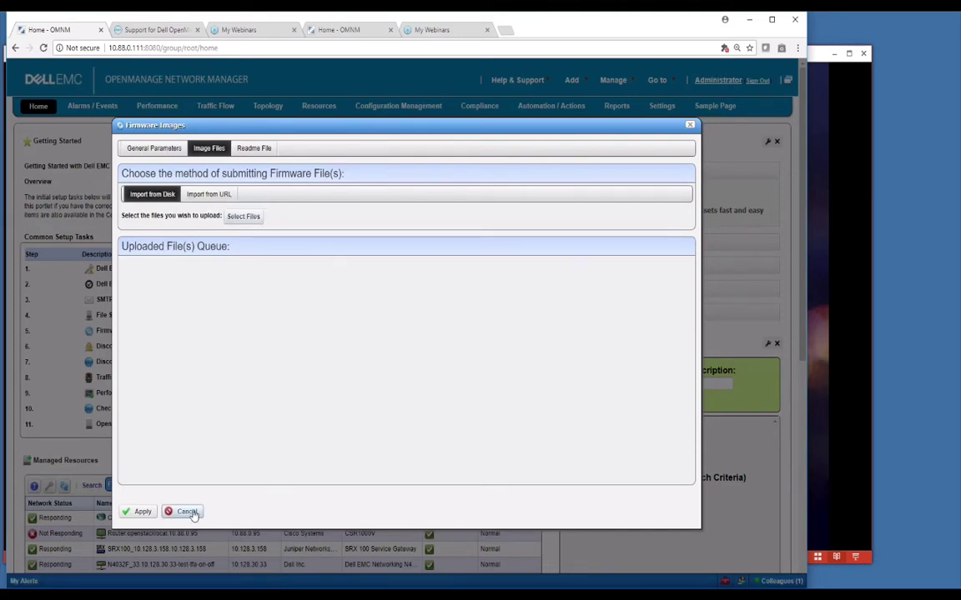
Step: Cancel the Firmware Images dialog, discarding the unsaved 'test' image
{"action": "left_click", "coordinate": [190, 512]}
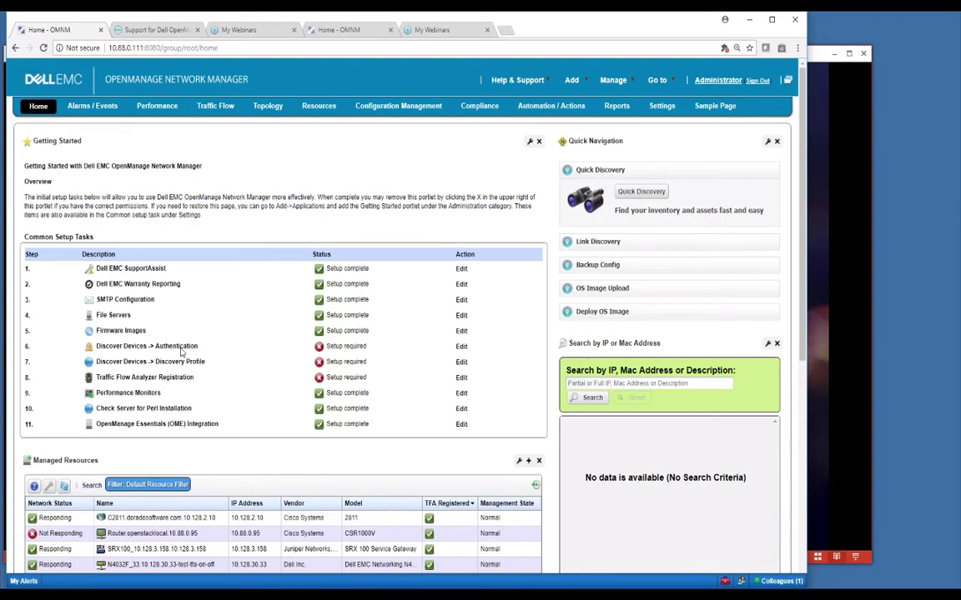
{"action": "left_click", "coordinate": [461, 363]}
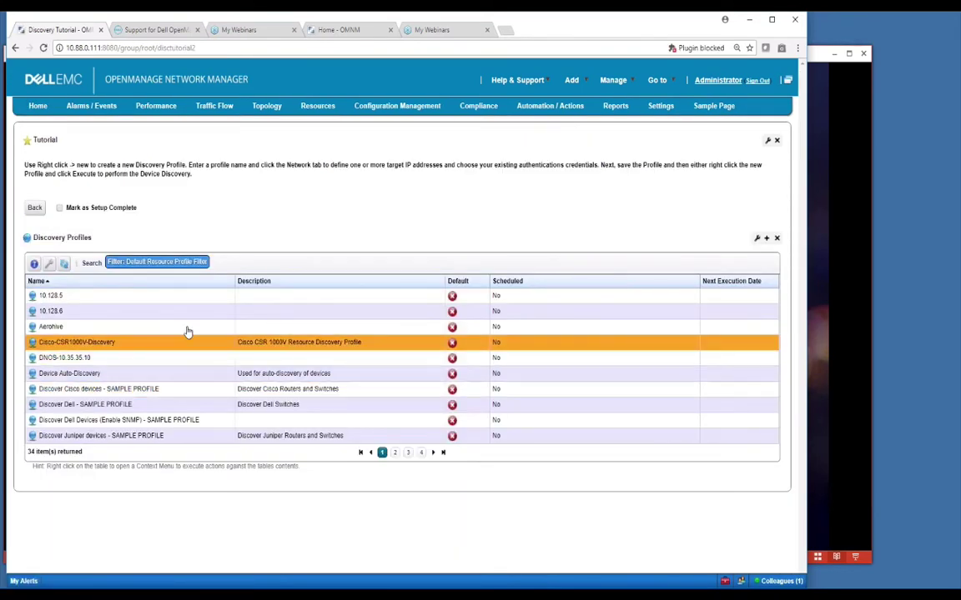
{"action": "right_click", "coordinate": [203, 299]}
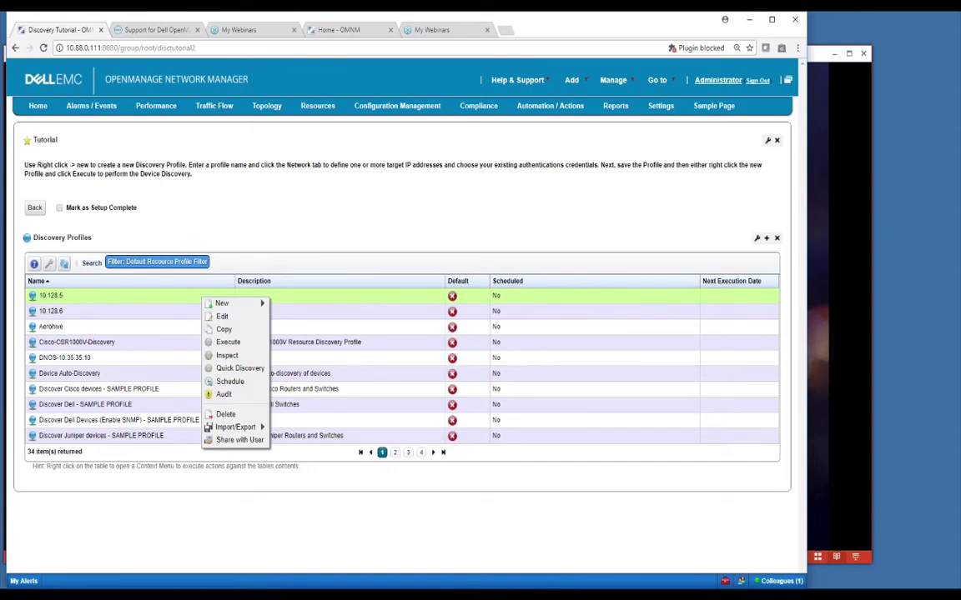
{"action": "left_click", "coordinate": [152, 302]}
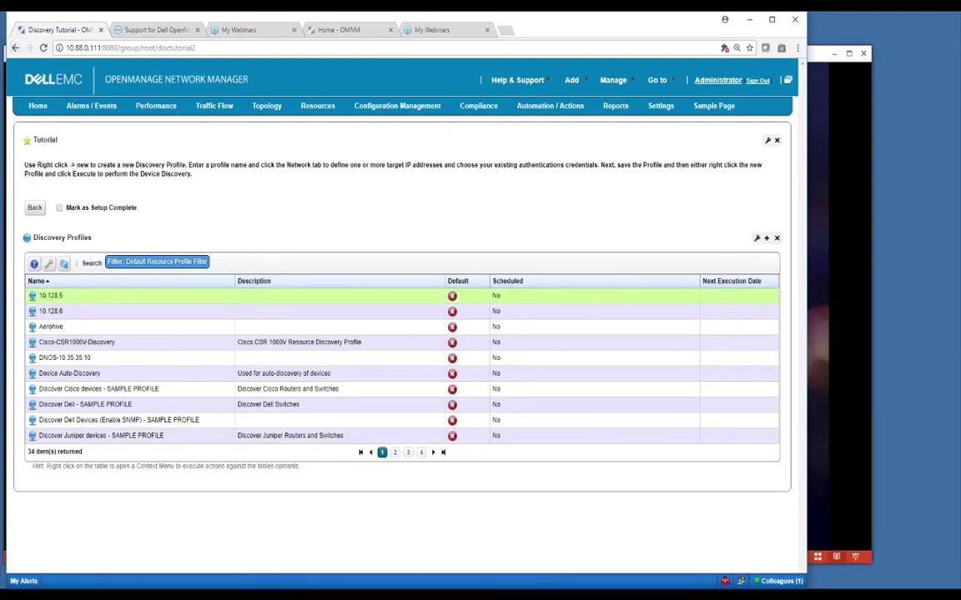
{"action": "left_click", "coordinate": [34, 208]}
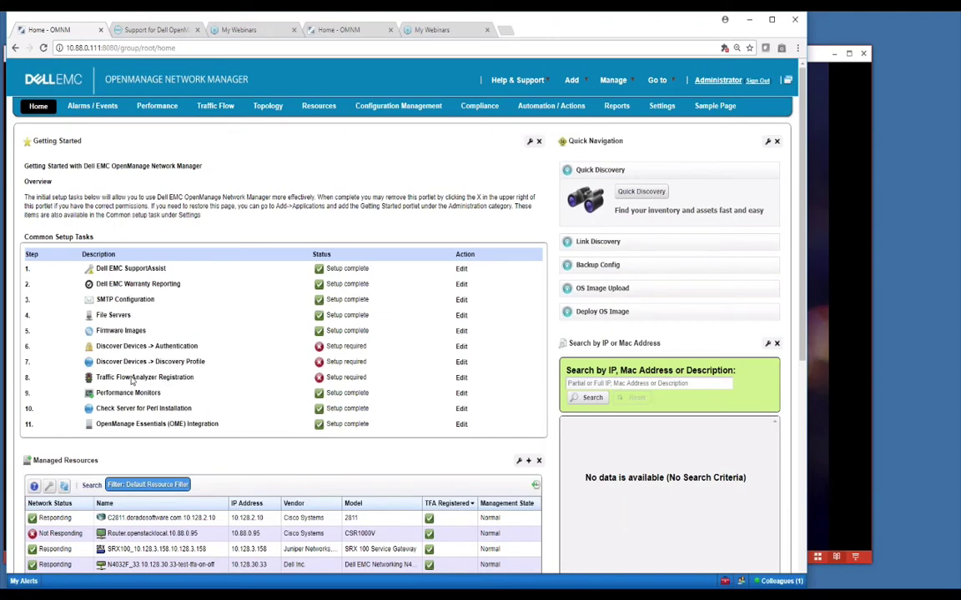
Step: Open the Traffic Flow Analyzer Registration tutorial and select the C2811 and N4032F devices
{"action": "left_click", "coordinate": [461, 378]}
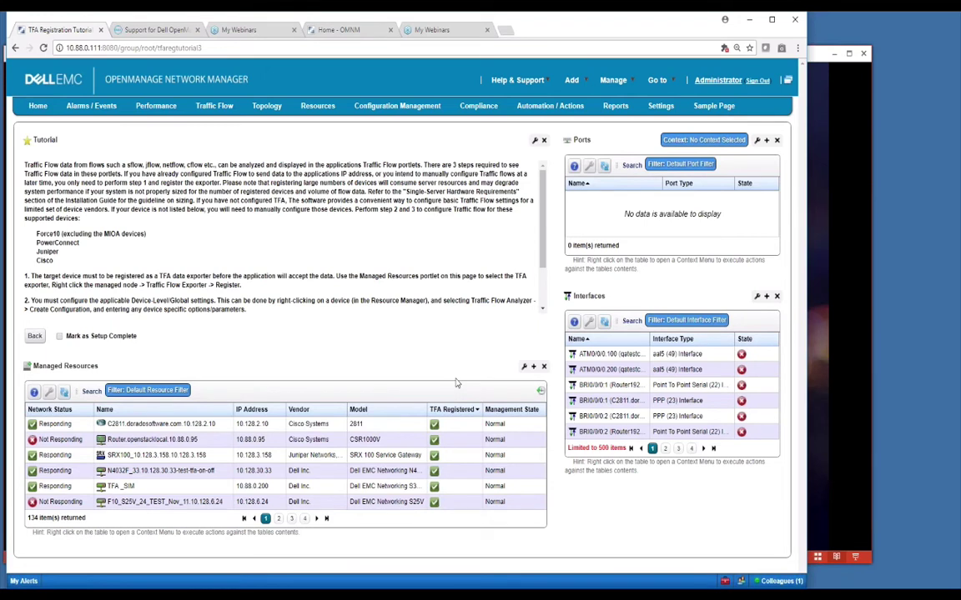
{"action": "left_click", "coordinate": [154, 425]}
{"action": "left_click", "coordinate": [126, 473]}
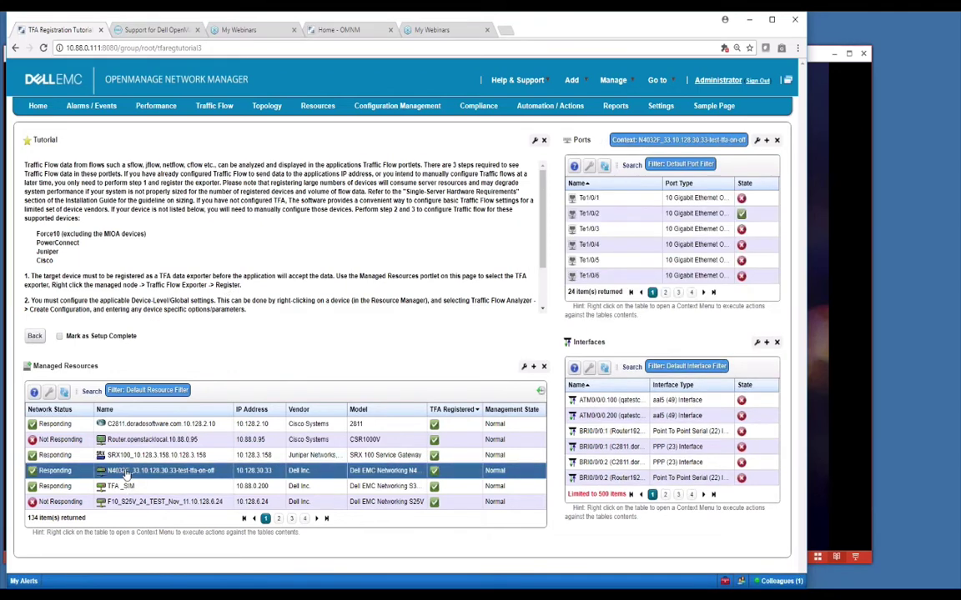
Step: Inspect the Traffic Flow Analyzer actions for the N4032F and F10 devices without running any
{"action": "right_click", "coordinate": [126, 473]}
{"action": "mouse_move", "coordinate": [171, 522]}
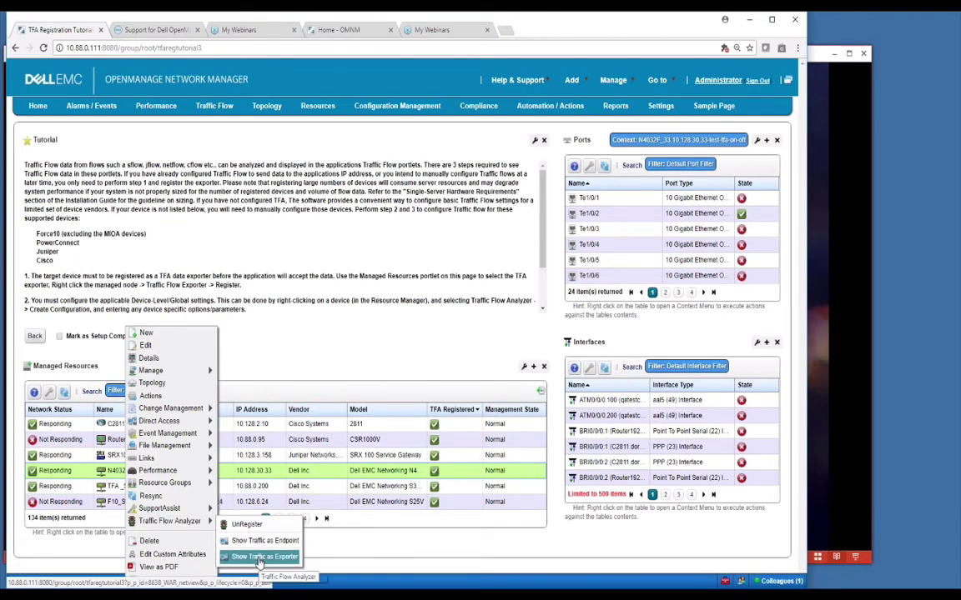
{"action": "key", "text": "Escape"}
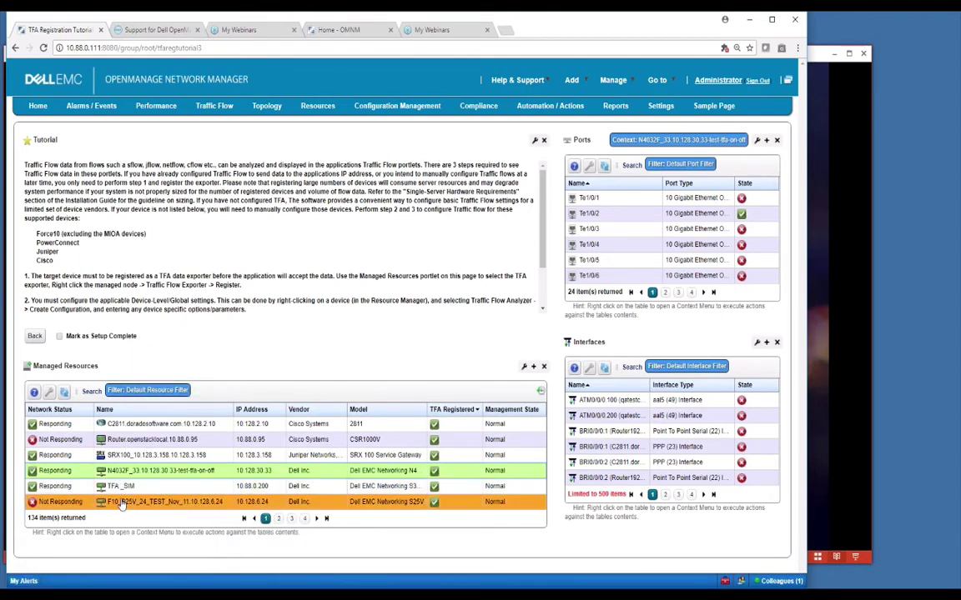
{"action": "right_click", "coordinate": [121, 505]}
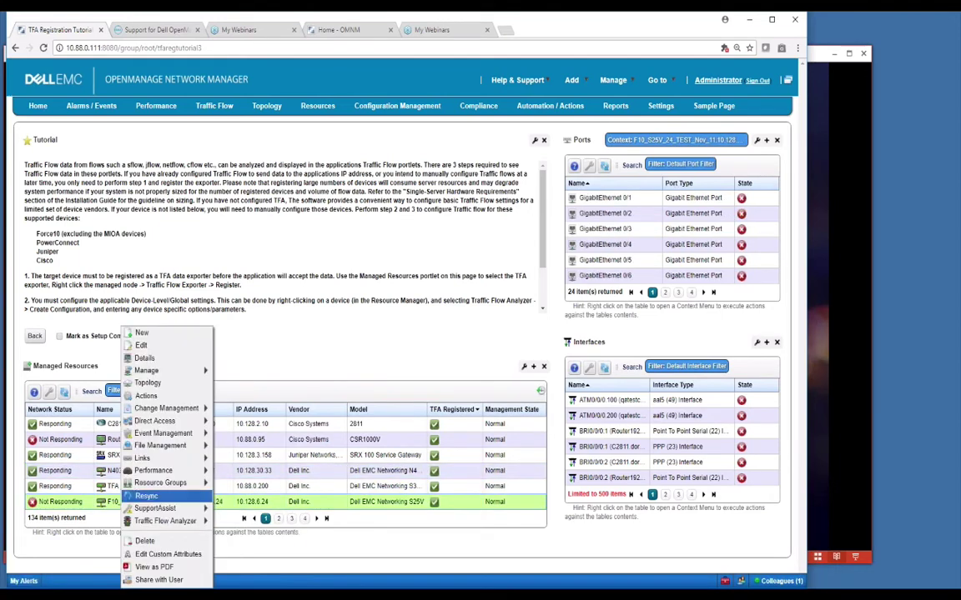
{"action": "key", "text": "Escape"}
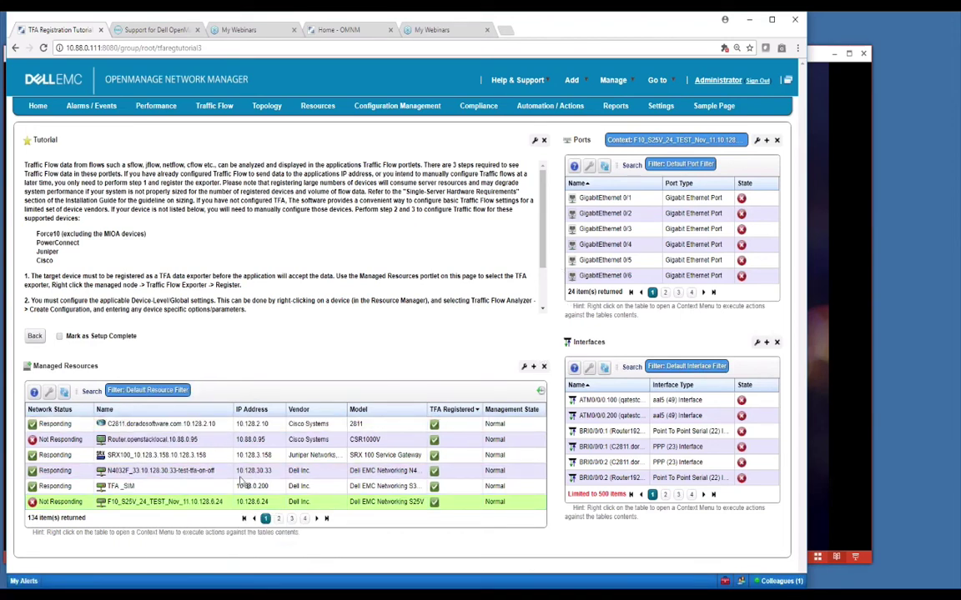
Step: Page forward through the managed resources to page 3 and beyond
{"action": "left_click", "coordinate": [292, 519]}
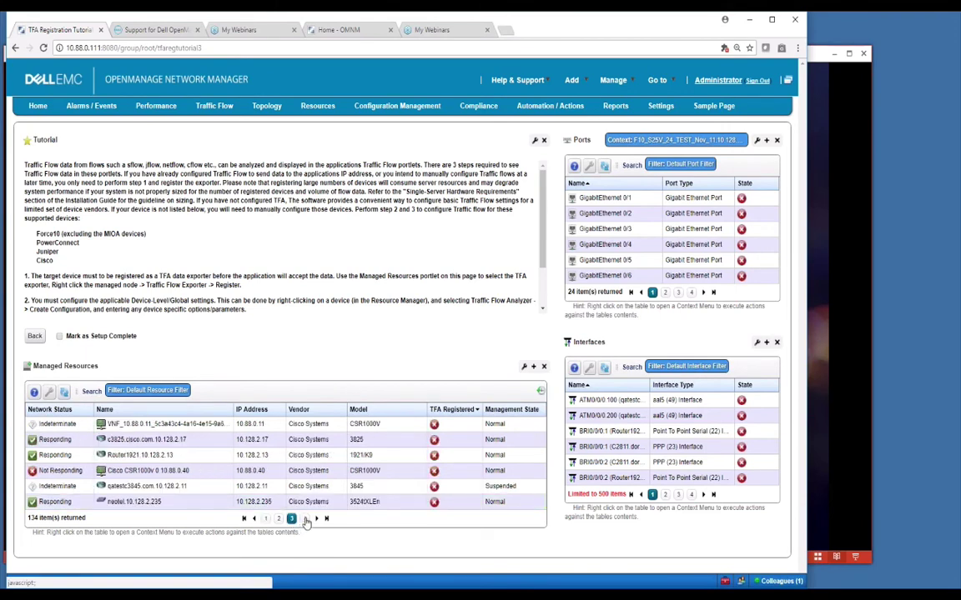
{"action": "left_click", "coordinate": [306, 518]}
{"action": "left_click", "coordinate": [305, 518]}
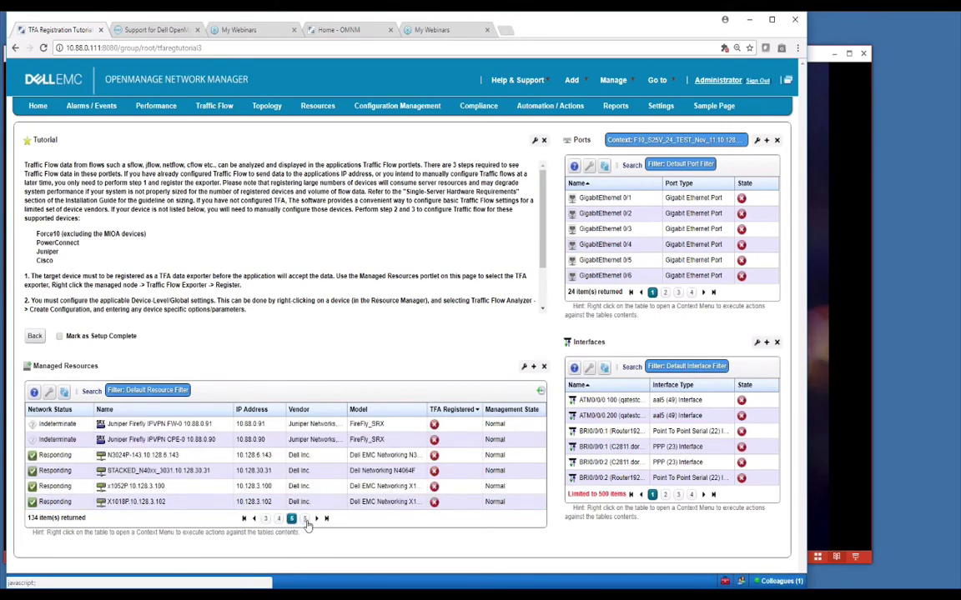
{"action": "left_click", "coordinate": [172, 455]}
{"action": "right_click", "coordinate": [175, 455]}
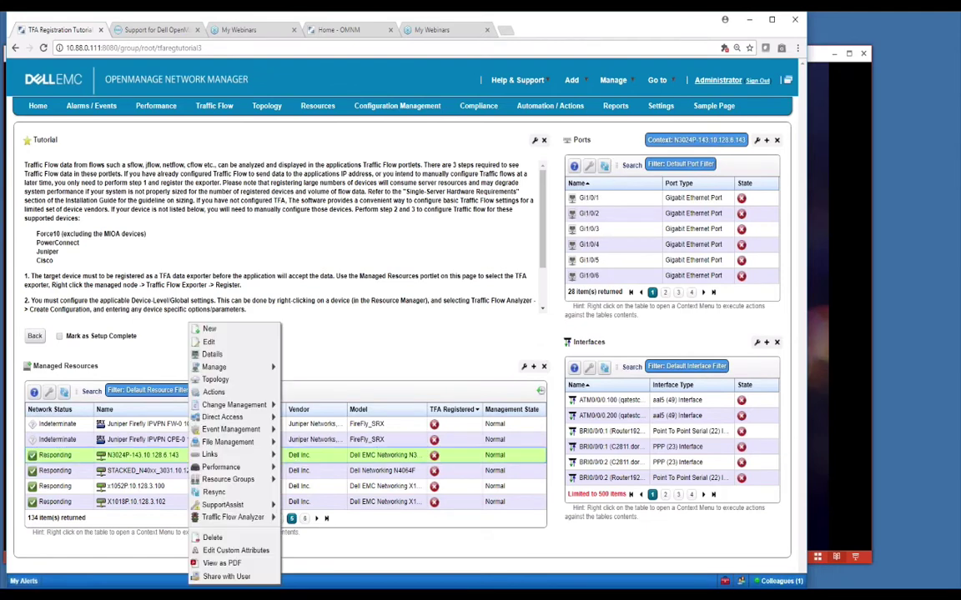
{"action": "mouse_move", "coordinate": [231, 520]}
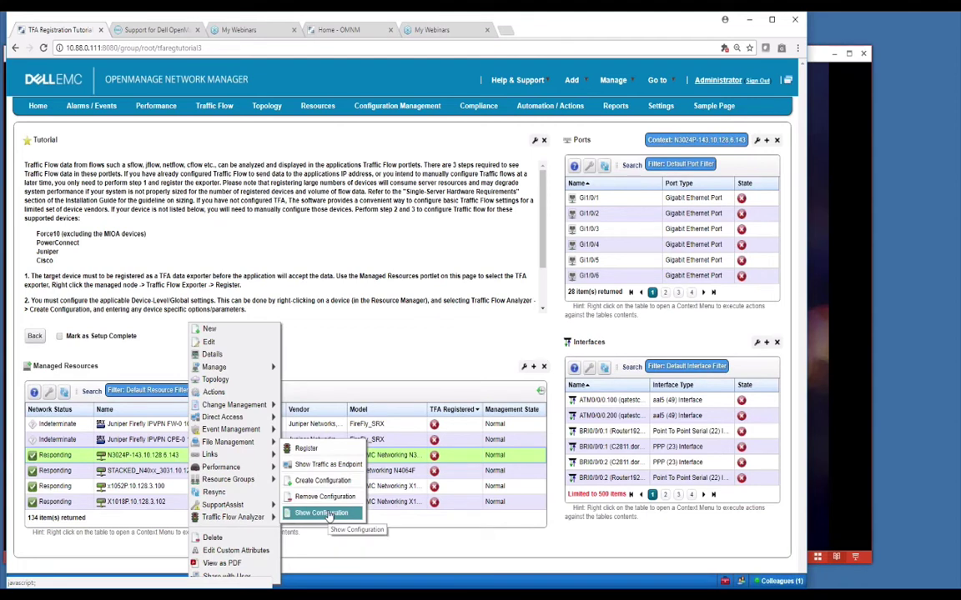
{"action": "left_click", "coordinate": [329, 513]}
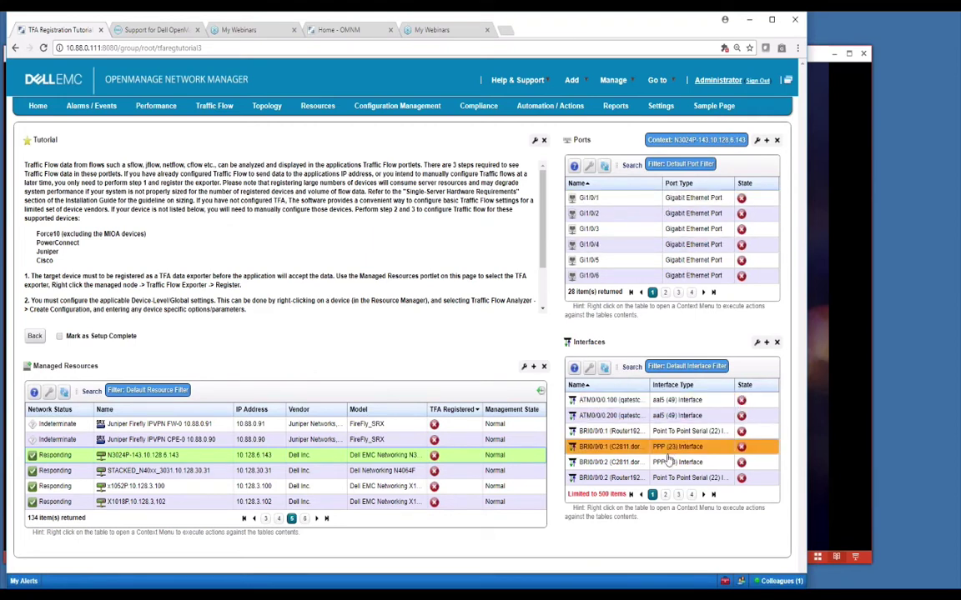
{"action": "left_click", "coordinate": [678, 292]}
{"action": "left_click", "coordinate": [632, 230]}
{"action": "right_click", "coordinate": [632, 230]}
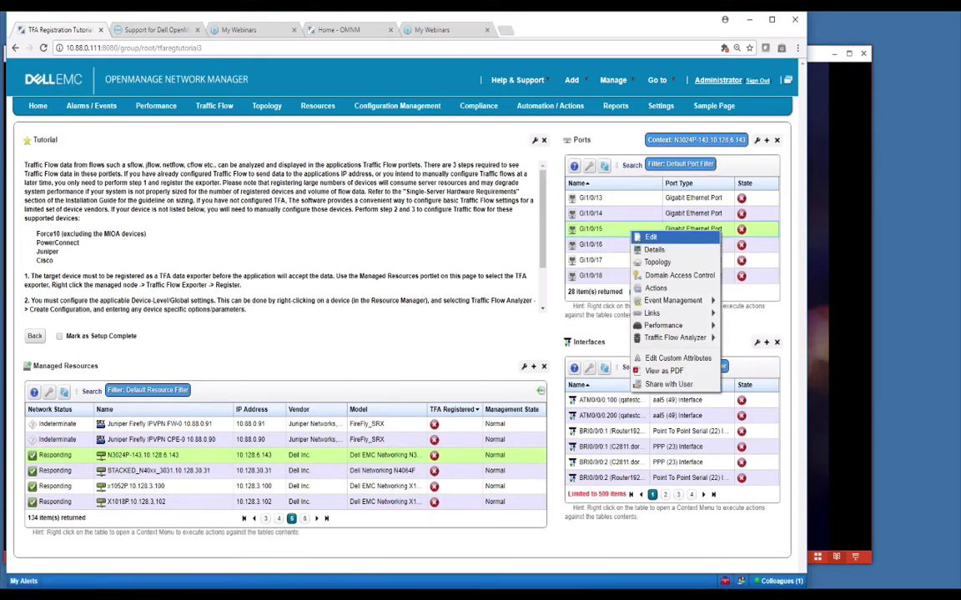
{"action": "mouse_move", "coordinate": [667, 340]}
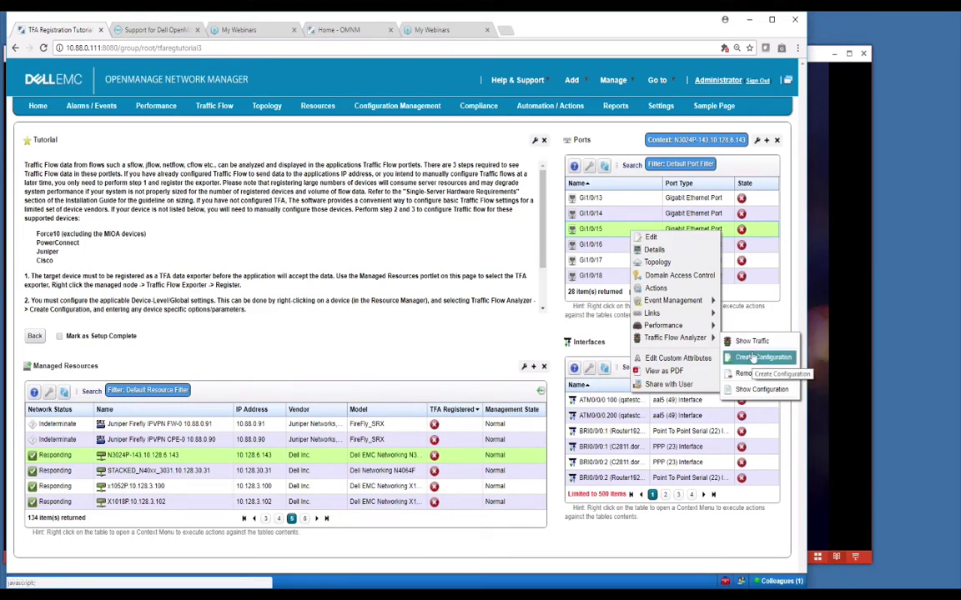
{"action": "left_click", "coordinate": [171, 455]}
{"action": "right_click", "coordinate": [171, 455]}
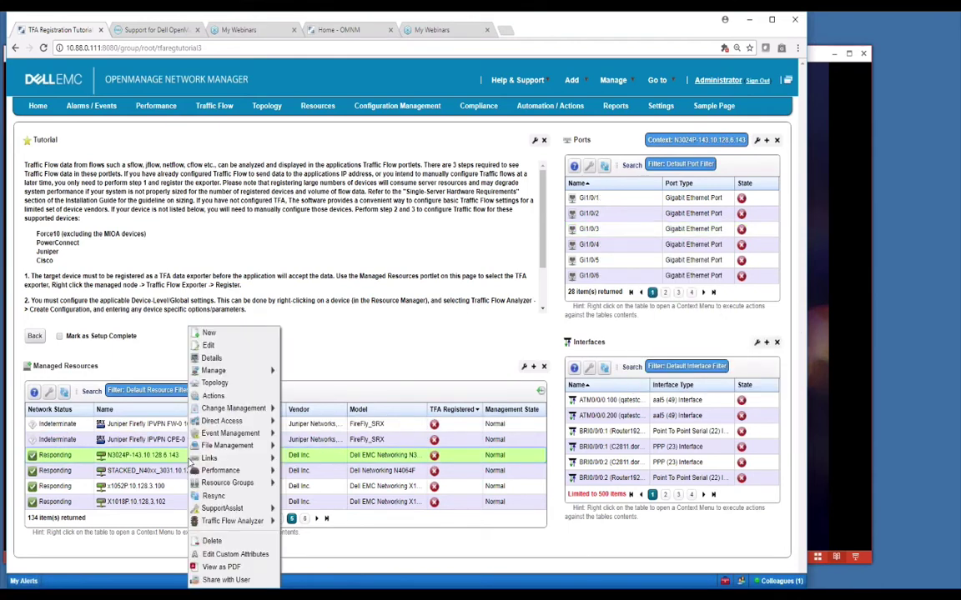
{"action": "mouse_move", "coordinate": [208, 458]}
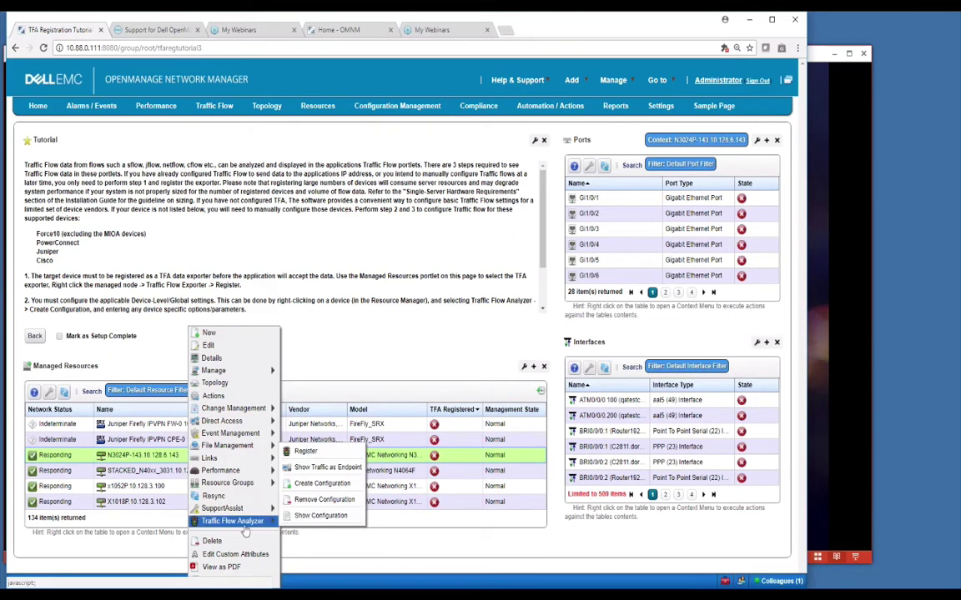
{"action": "left_click", "coordinate": [305, 451]}
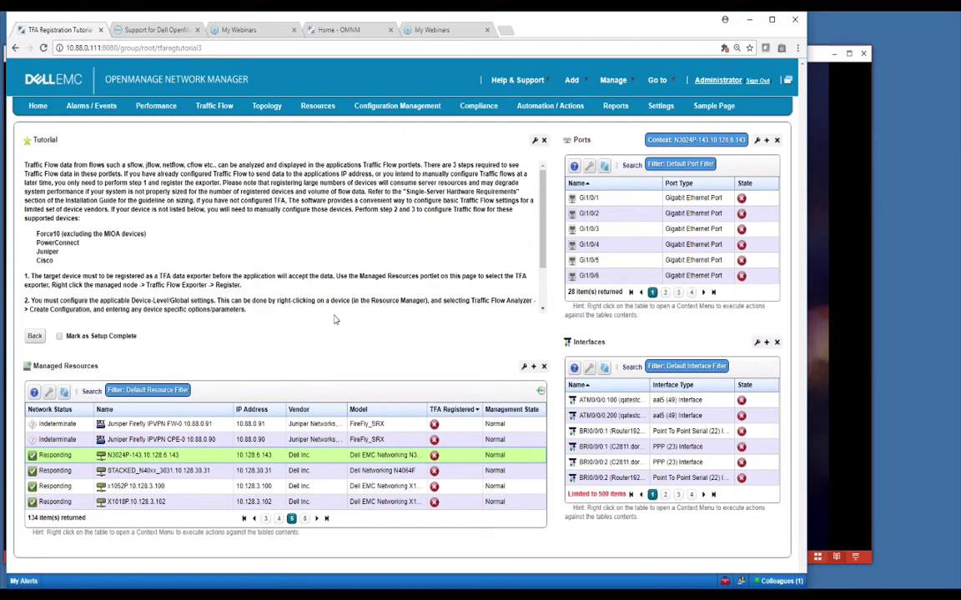
Step: Glance at the Traffic Flow and Performance dashboards, scrolling the Top N portlets, then return Home
{"action": "left_click", "coordinate": [214, 106]}
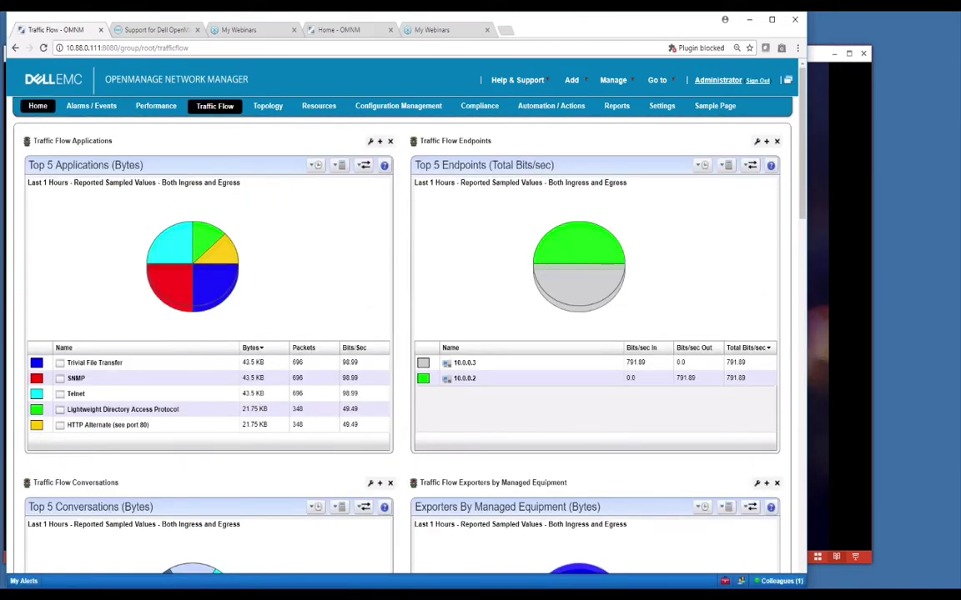
{"action": "left_click", "coordinate": [37, 106]}
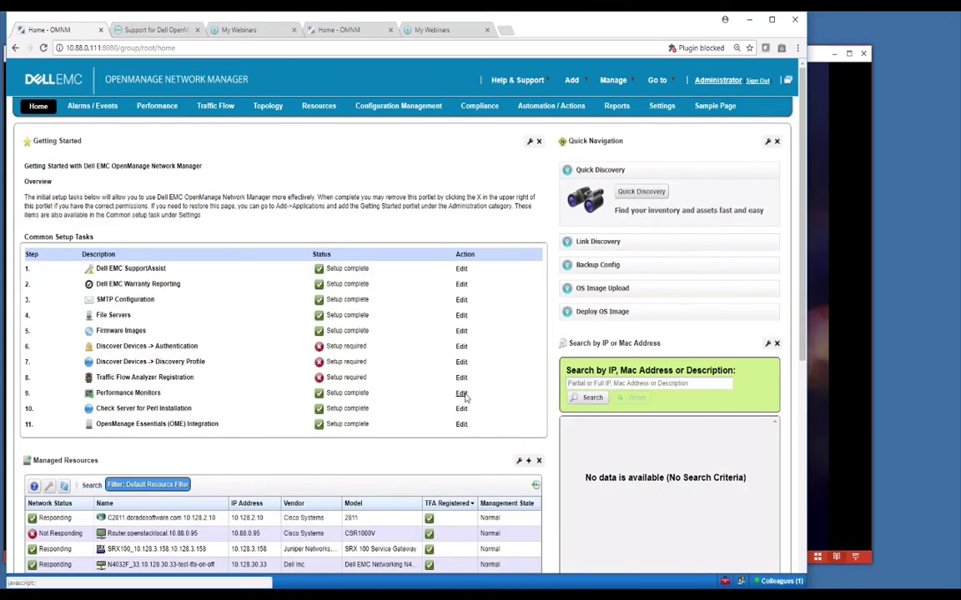
{"action": "left_click", "coordinate": [156, 107]}
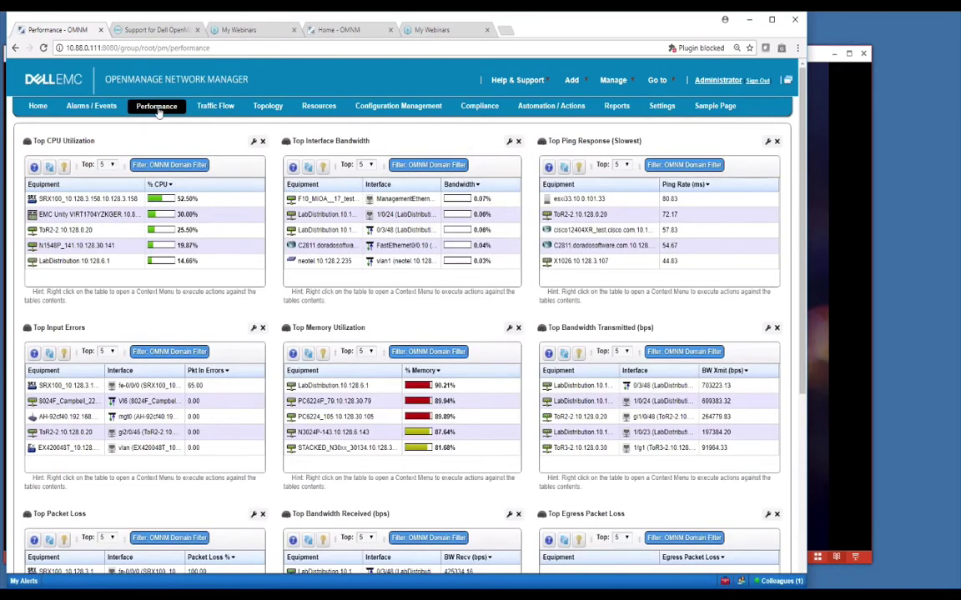
{"action": "mouse_move", "coordinate": [143, 105]}
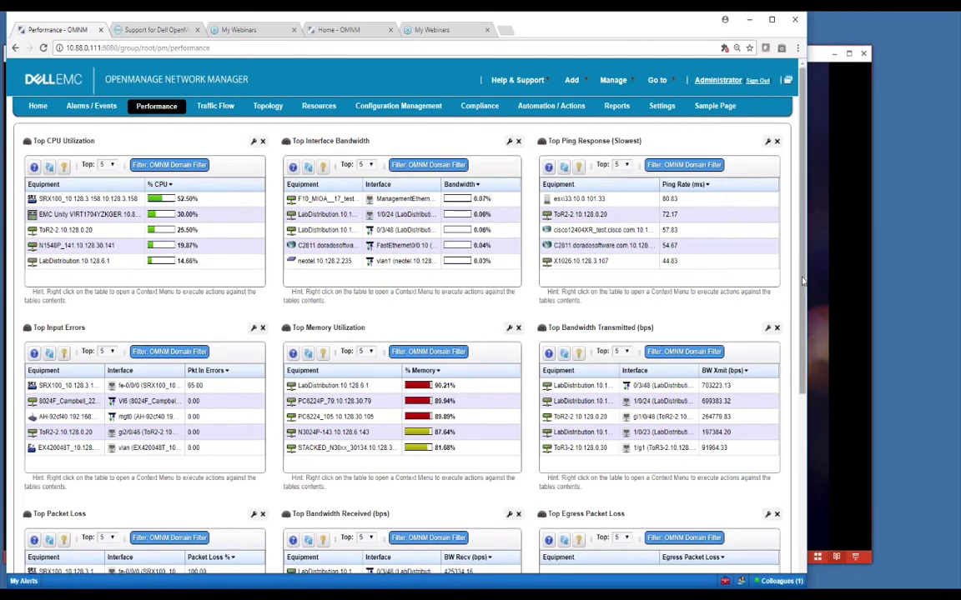
{"action": "scroll", "coordinate": [803, 284], "scroll_direction": "down", "scroll_amount": 2}
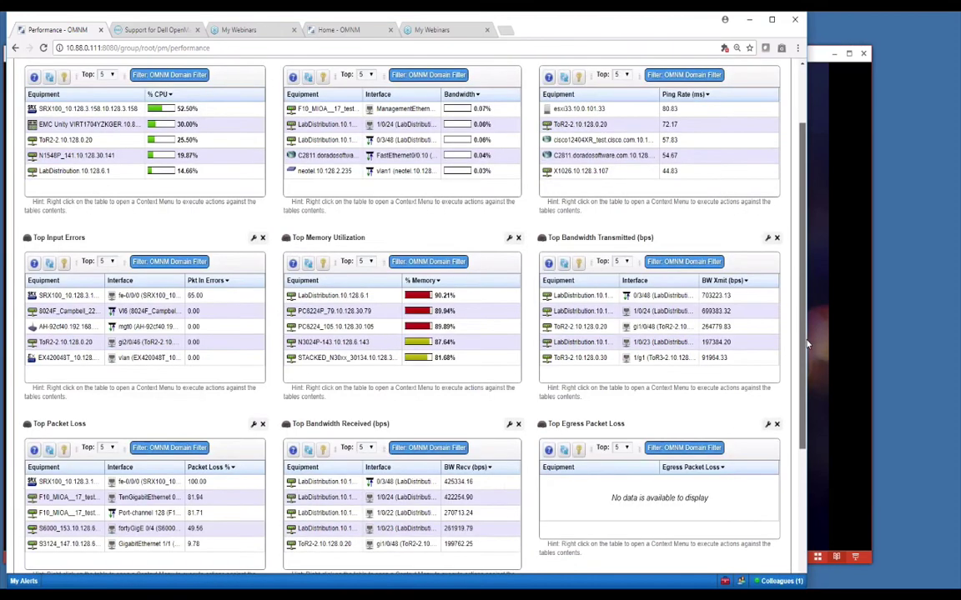
{"action": "scroll", "coordinate": [787, 247], "scroll_direction": "up", "scroll_amount": 2}
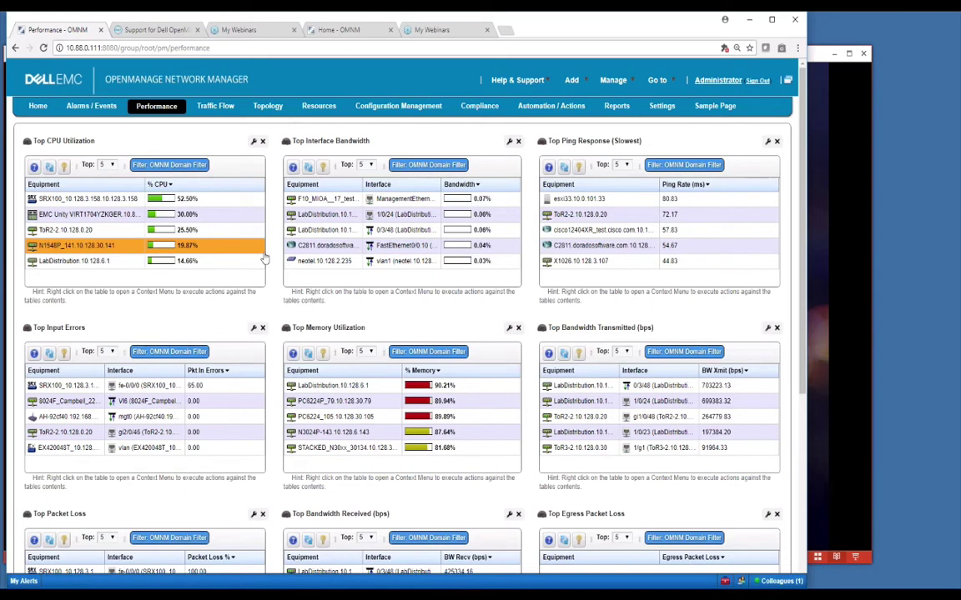
{"action": "left_click", "coordinate": [40, 104]}
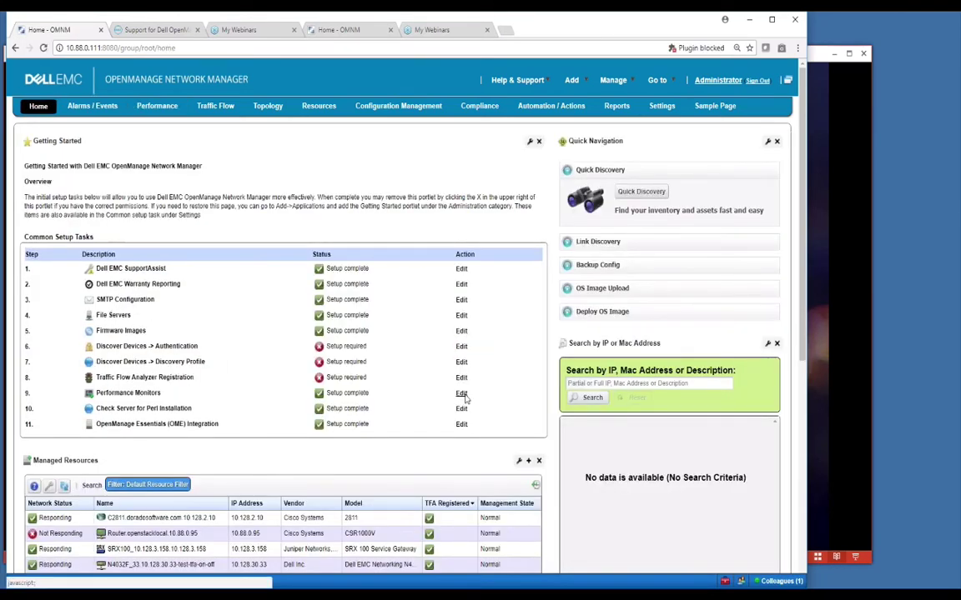
Step: Open the Performance Monitors tutorial and inspect the Default CPU, ICMP and Memory monitor menus
{"action": "left_click", "coordinate": [462, 394]}
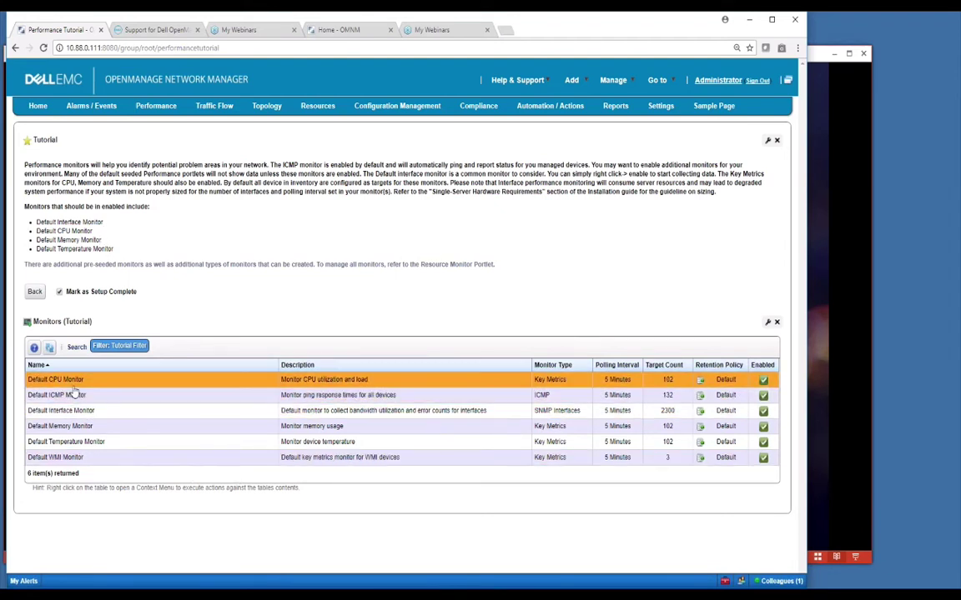
{"action": "right_click", "coordinate": [286, 380]}
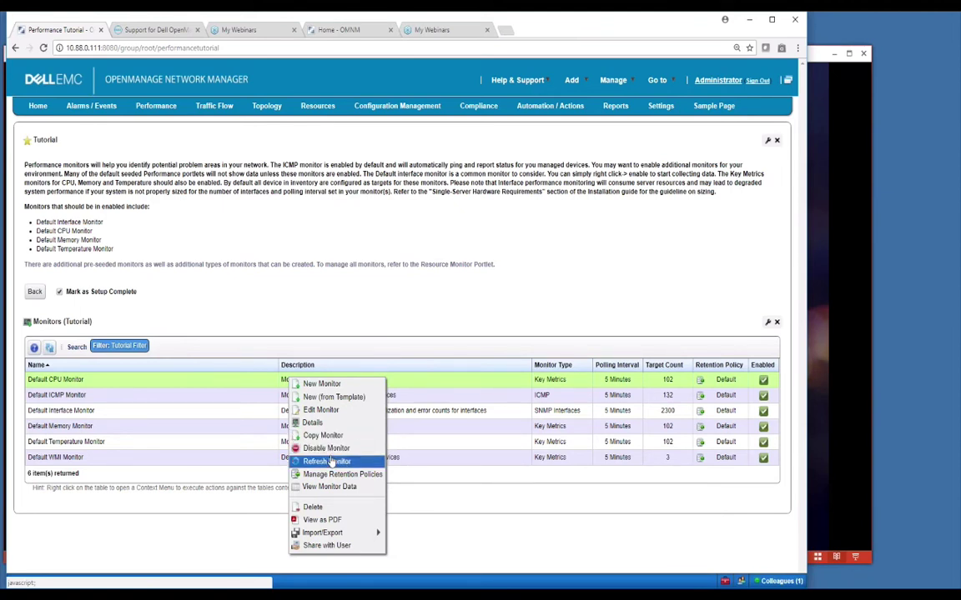
{"action": "left_click", "coordinate": [101, 396]}
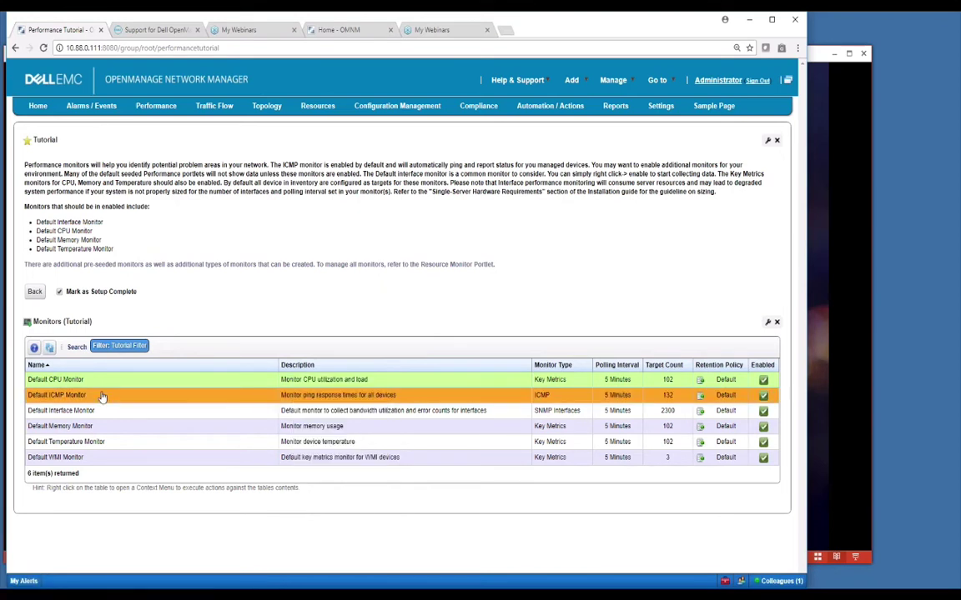
{"action": "right_click", "coordinate": [102, 397]}
{"action": "left_click", "coordinate": [100, 398]}
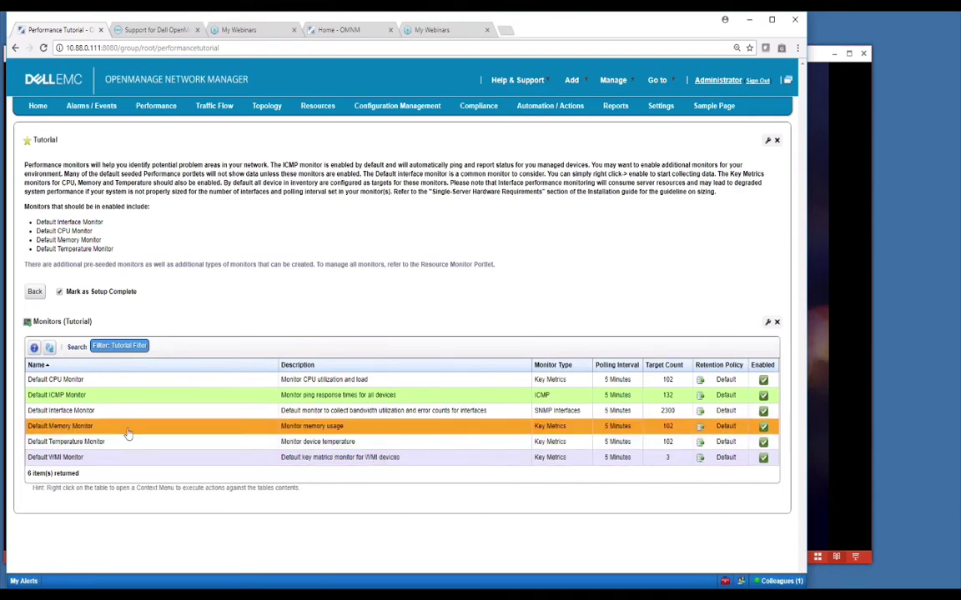
{"action": "right_click", "coordinate": [125, 426]}
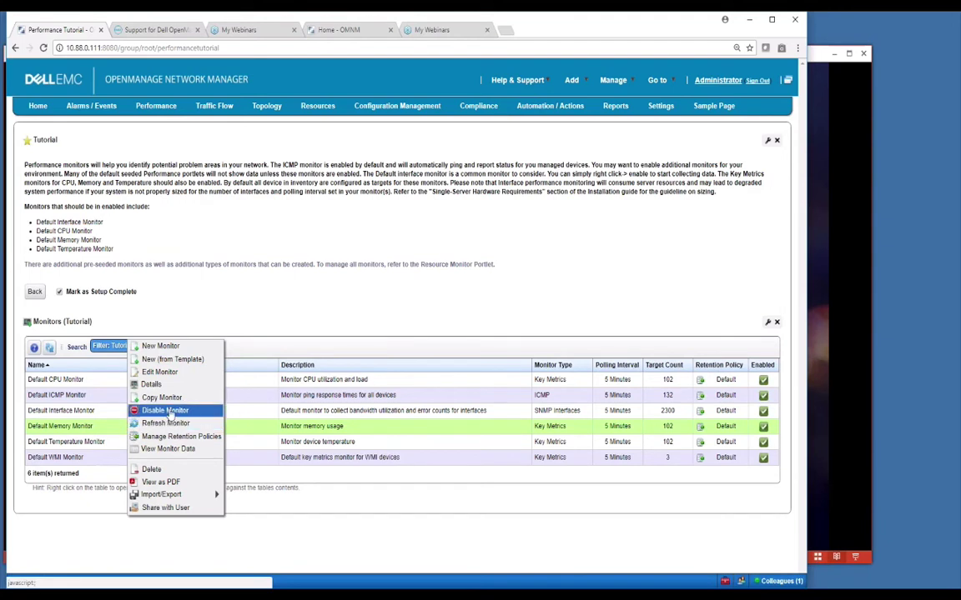
{"action": "left_click", "coordinate": [165, 410]}
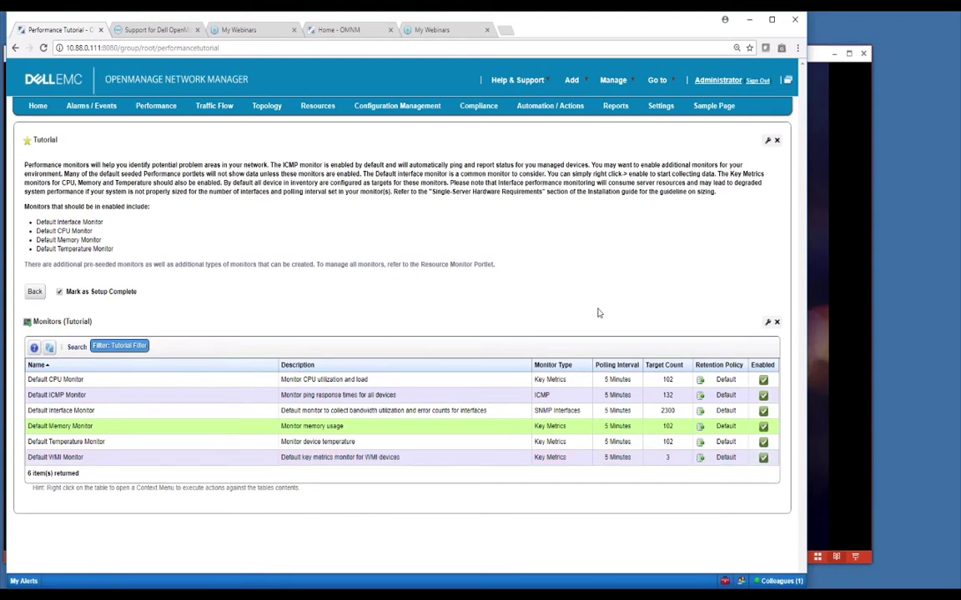
{"action": "mouse_move", "coordinate": [660, 108]}
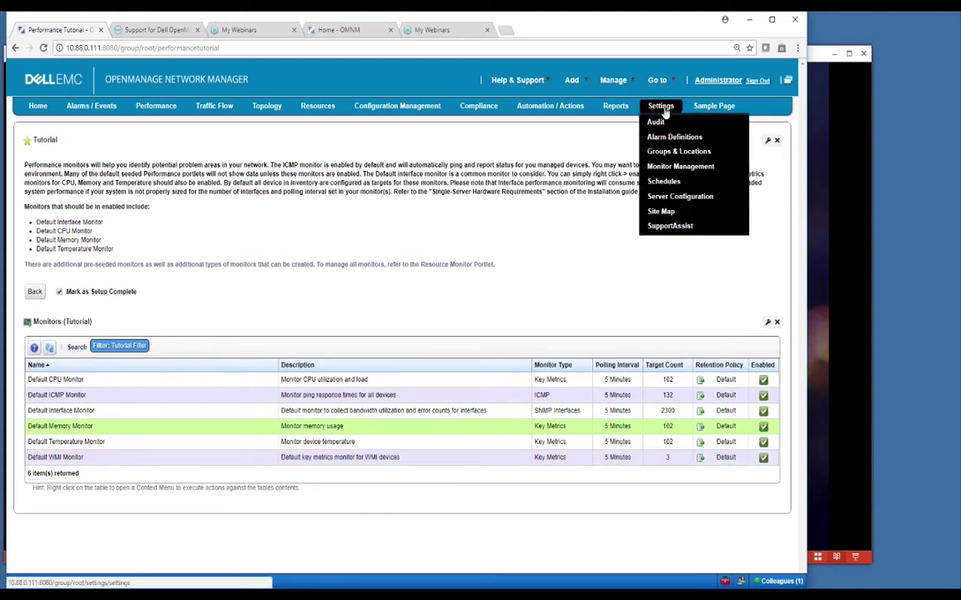
Step: Review the Resource Monitors list under Settings > Monitor Management, then go back Home
{"action": "left_click", "coordinate": [671, 166]}
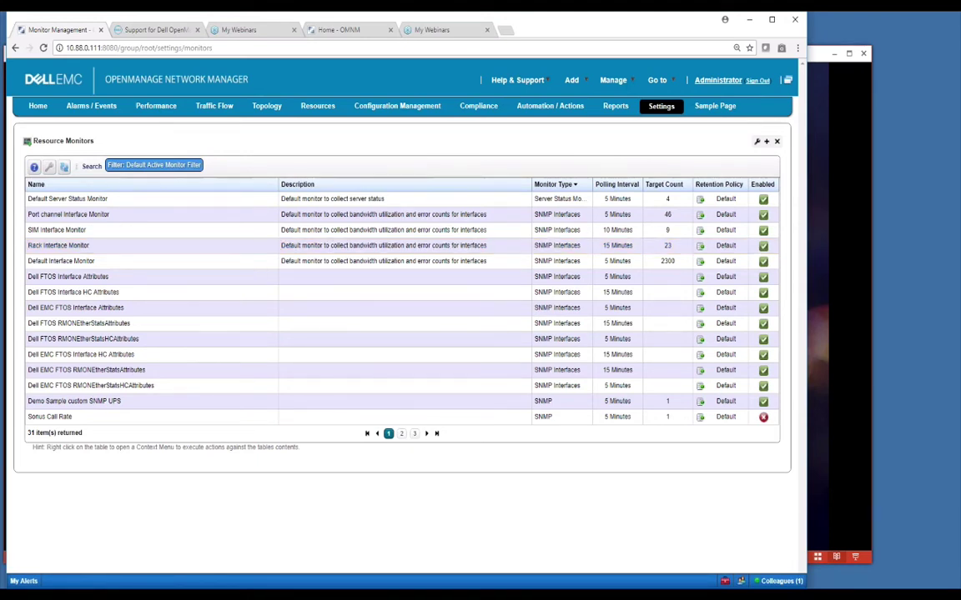
{"action": "left_click", "coordinate": [38, 105]}
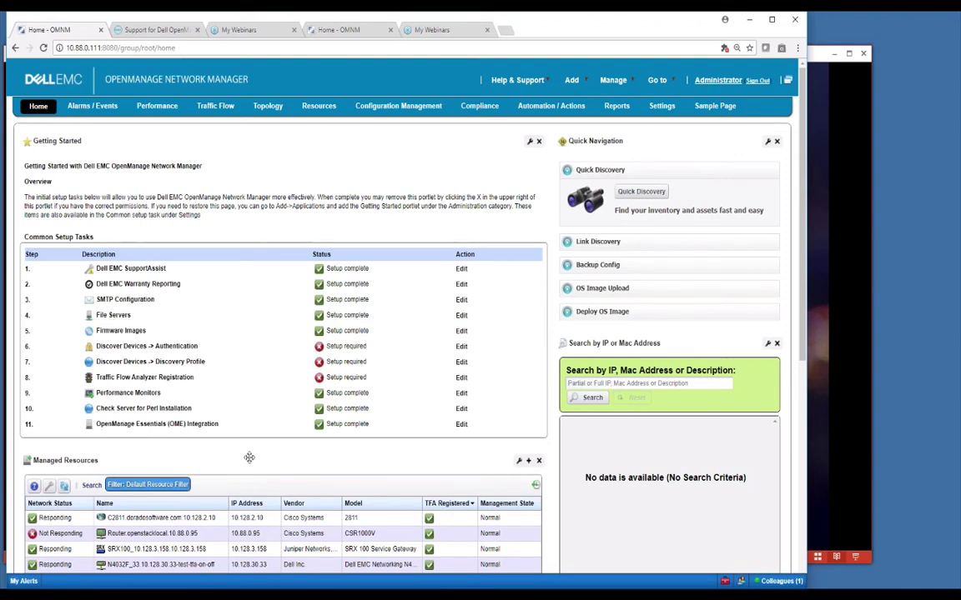
{"action": "left_click", "coordinate": [461, 425]}
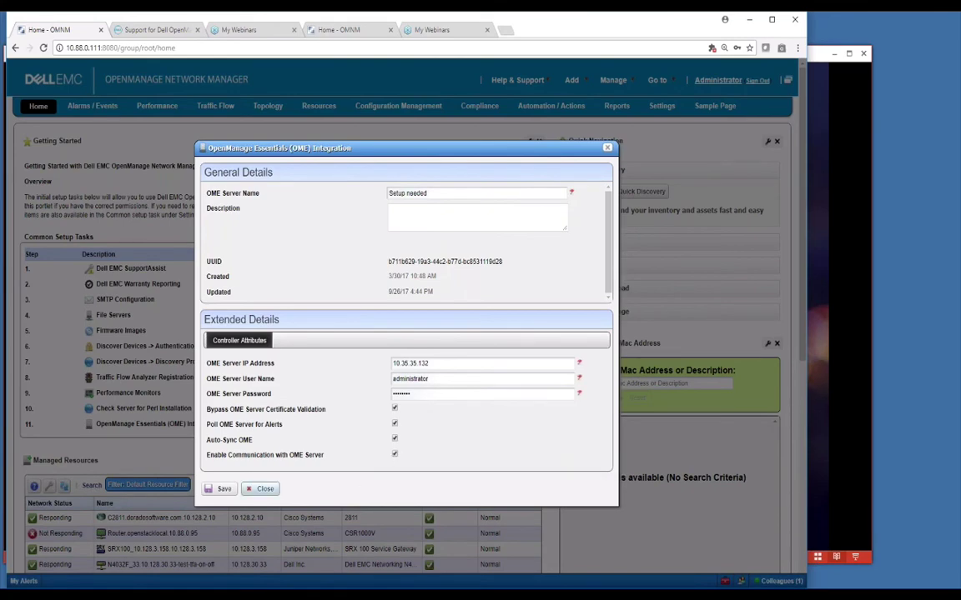
{"action": "left_click", "coordinate": [264, 489]}
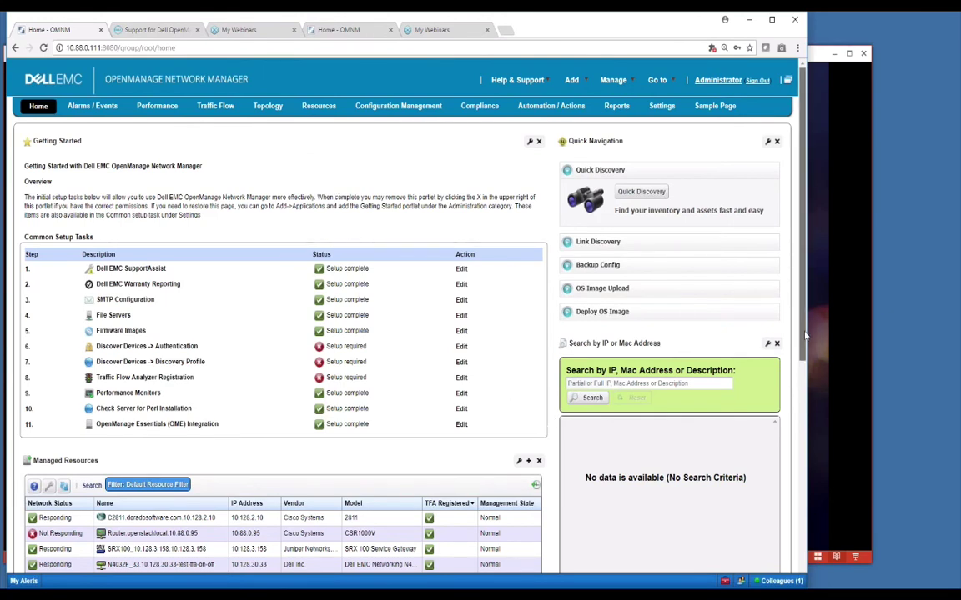
{"action": "scroll", "coordinate": [808, 373], "scroll_direction": "down", "scroll_amount": 1}
{"action": "scroll", "coordinate": [808, 373], "scroll_direction": "down", "scroll_amount": 3}
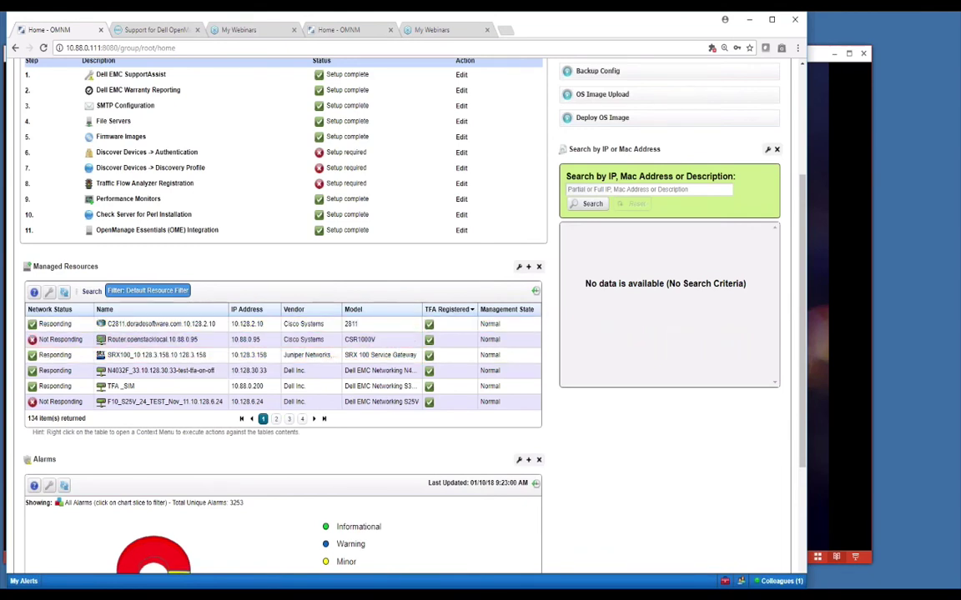
{"action": "left_click", "coordinate": [527, 267]}
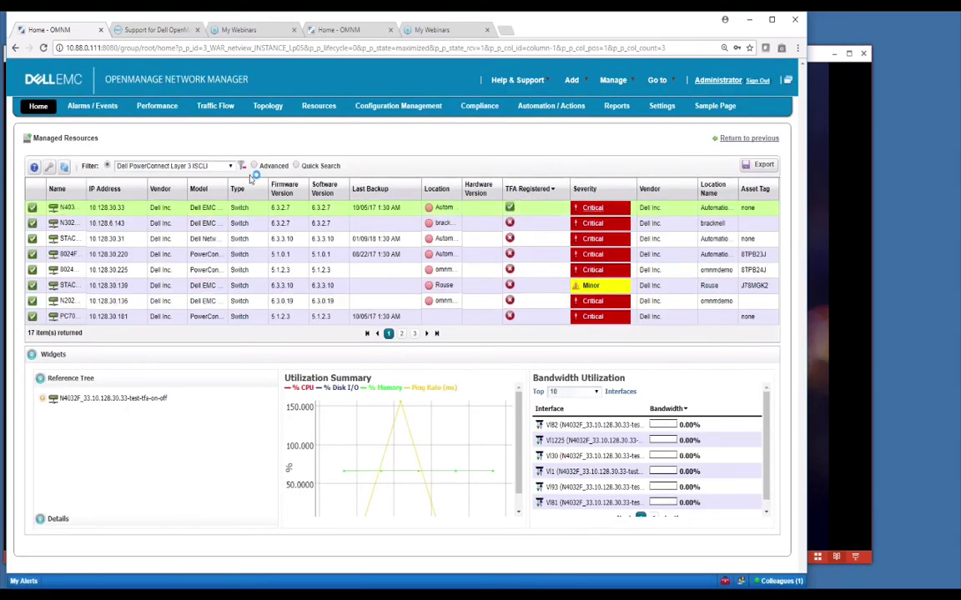
{"action": "left_click", "coordinate": [749, 138]}
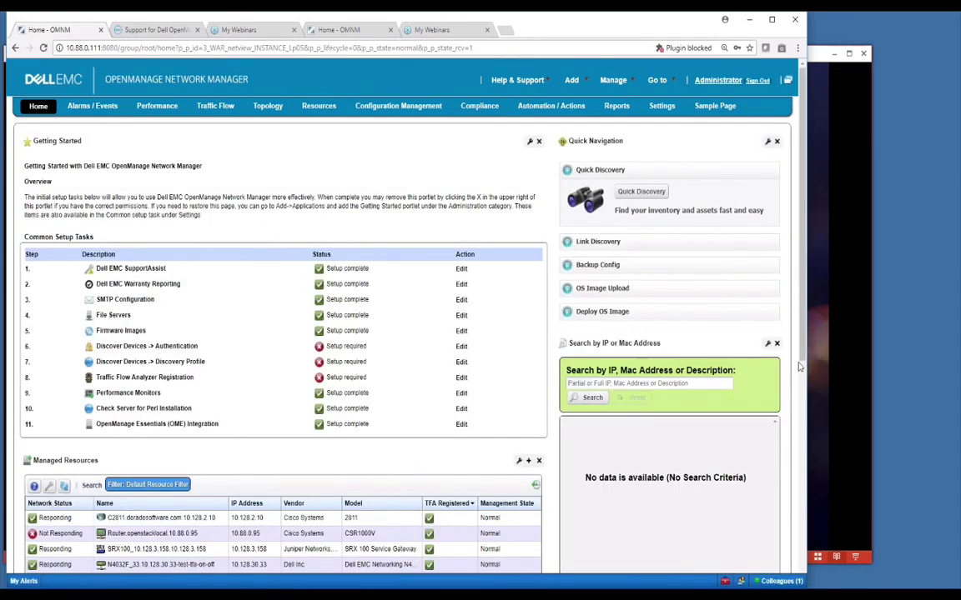
{"action": "scroll", "coordinate": [798, 352], "scroll_direction": "down", "scroll_amount": 3}
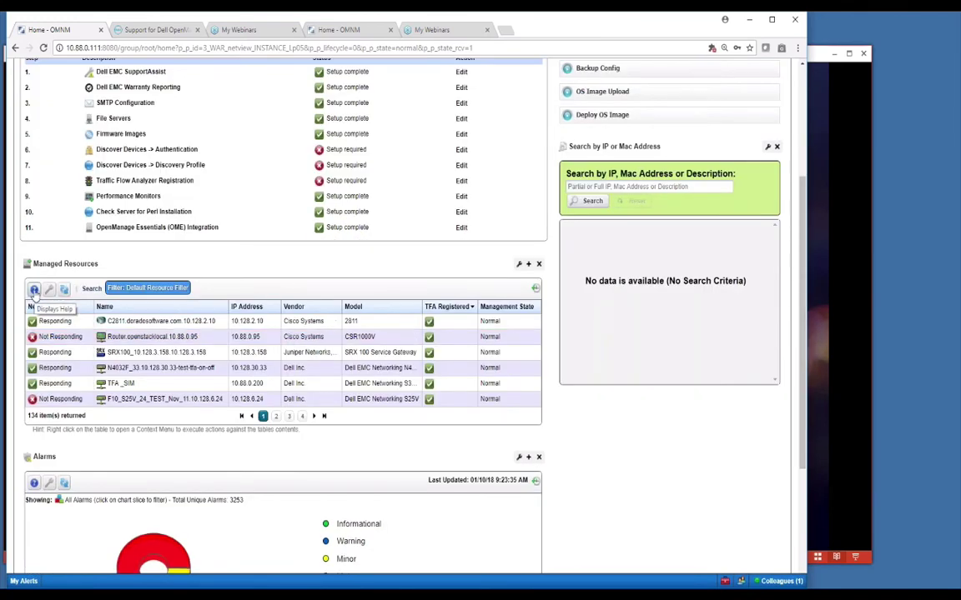
{"action": "left_click", "coordinate": [34, 290]}
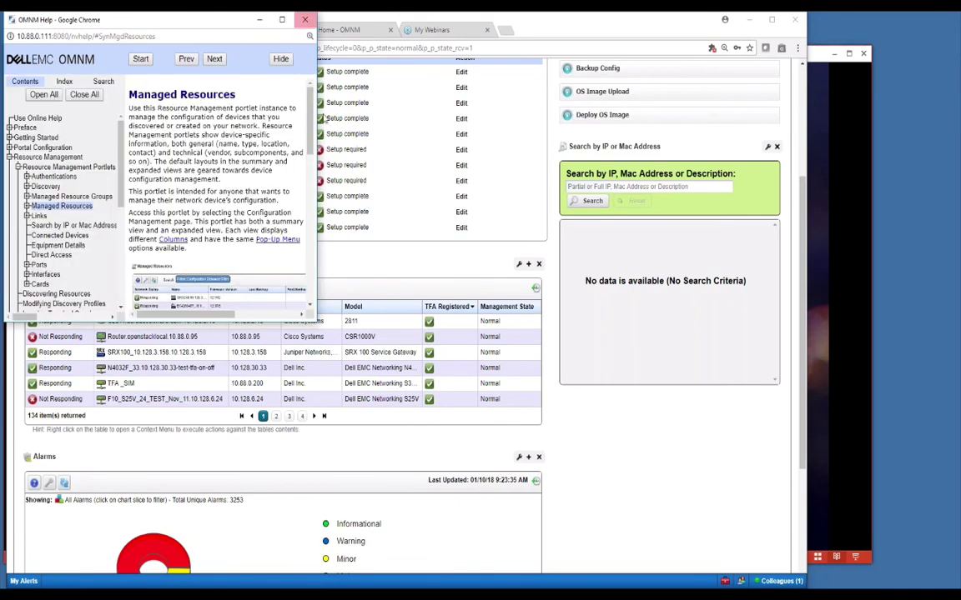
{"action": "left_click", "coordinate": [304, 19]}
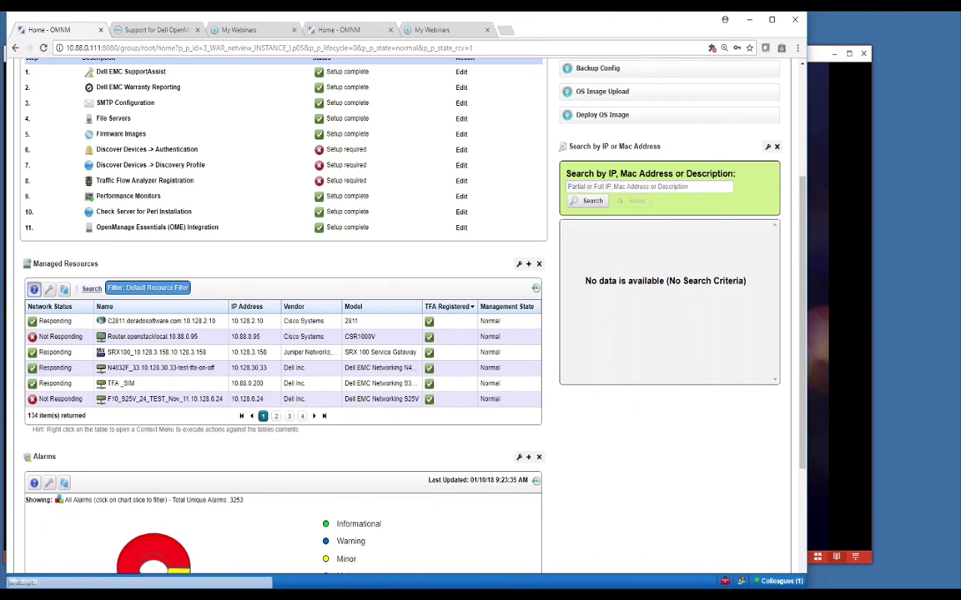
{"action": "left_click", "coordinate": [49, 289]}
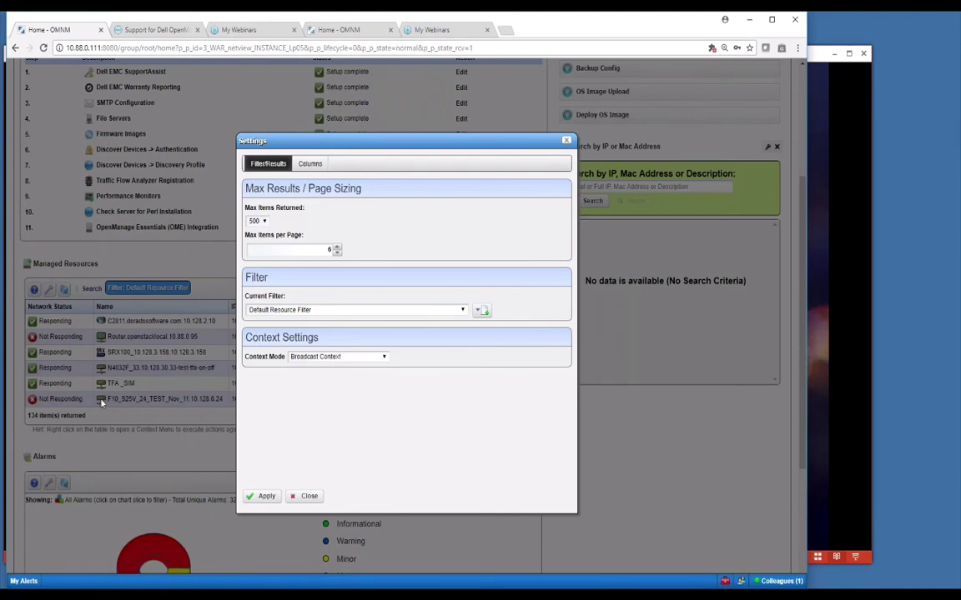
{"action": "left_click", "coordinate": [462, 310]}
{"action": "left_click", "coordinate": [462, 310]}
{"action": "left_click", "coordinate": [462, 311]}
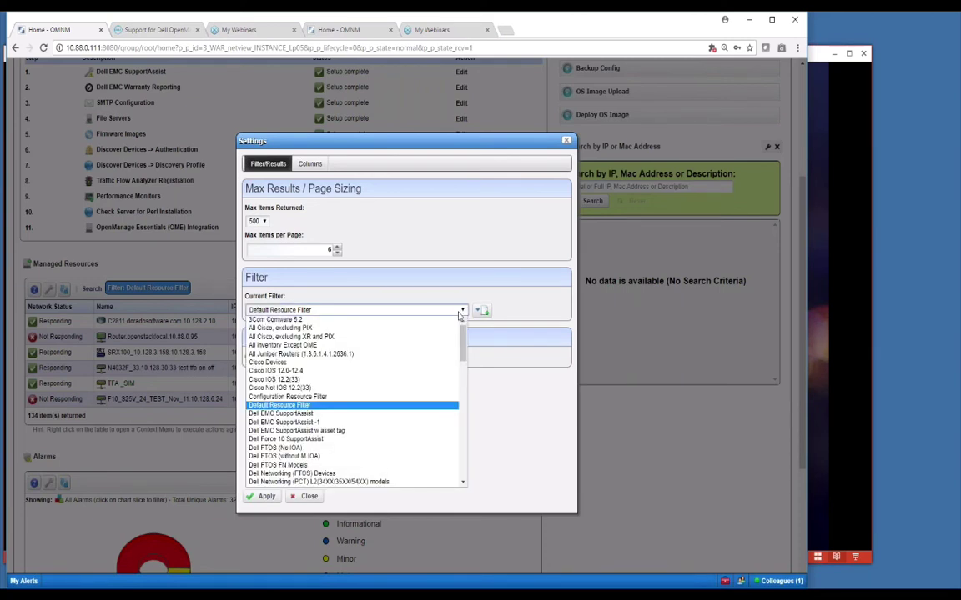
{"action": "left_click", "coordinate": [462, 310]}
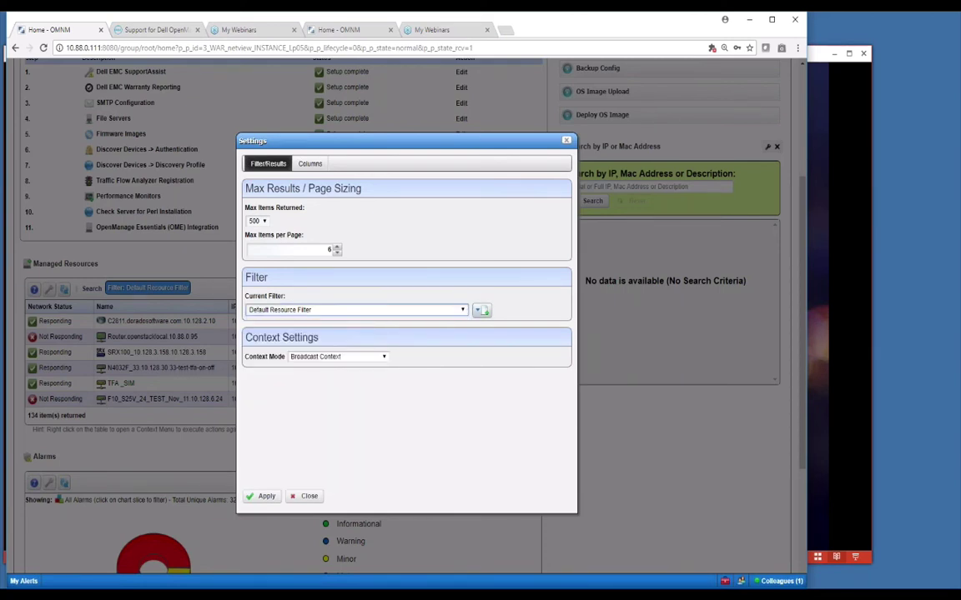
{"action": "left_click", "coordinate": [482, 311]}
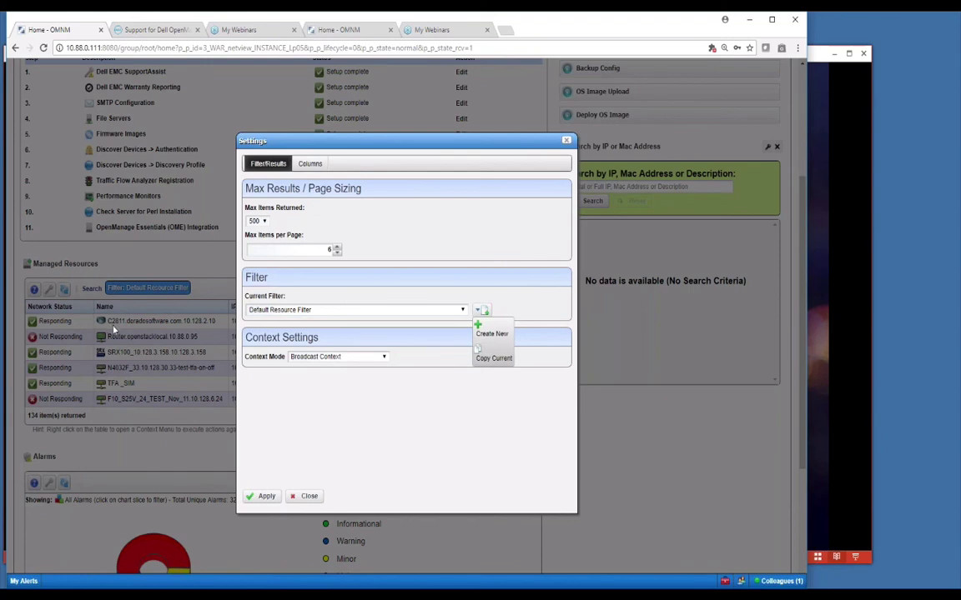
{"action": "left_click", "coordinate": [386, 248]}
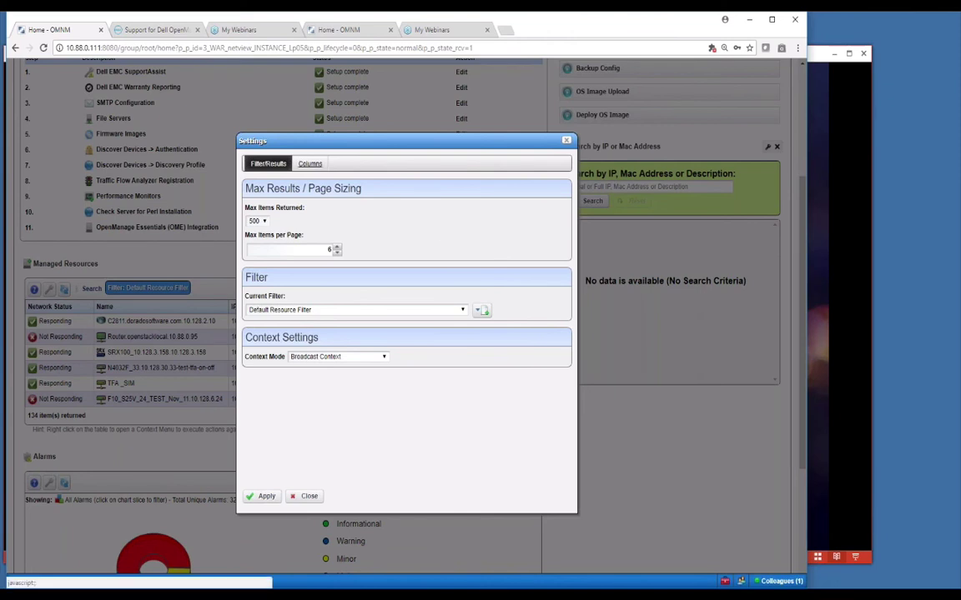
Step: In the Columns list, drag the Vendor column up to sit right after Network Status
{"action": "left_click", "coordinate": [310, 163]}
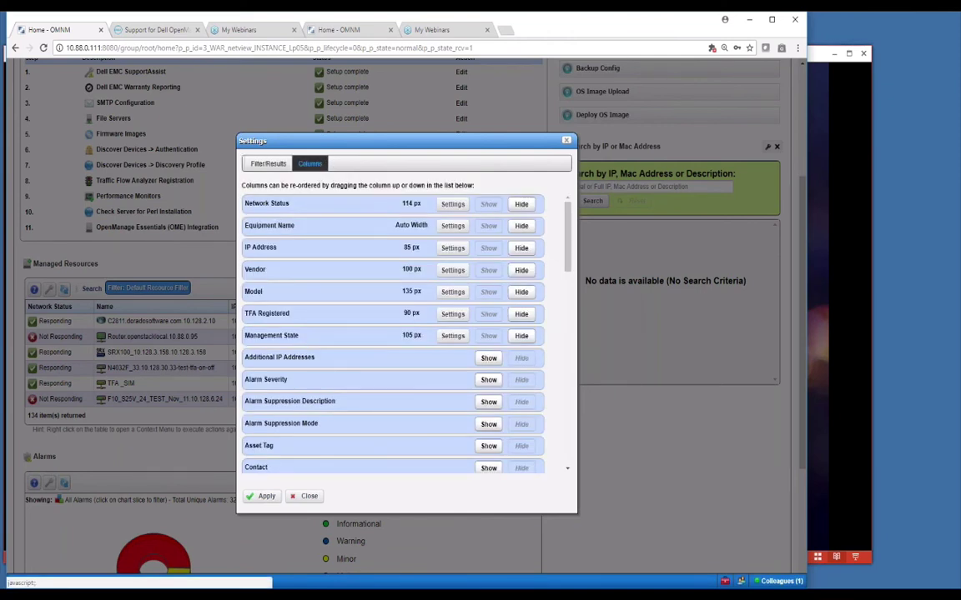
{"action": "left_click_drag", "start_coordinate": [323, 139], "coordinate": [512, 123]}
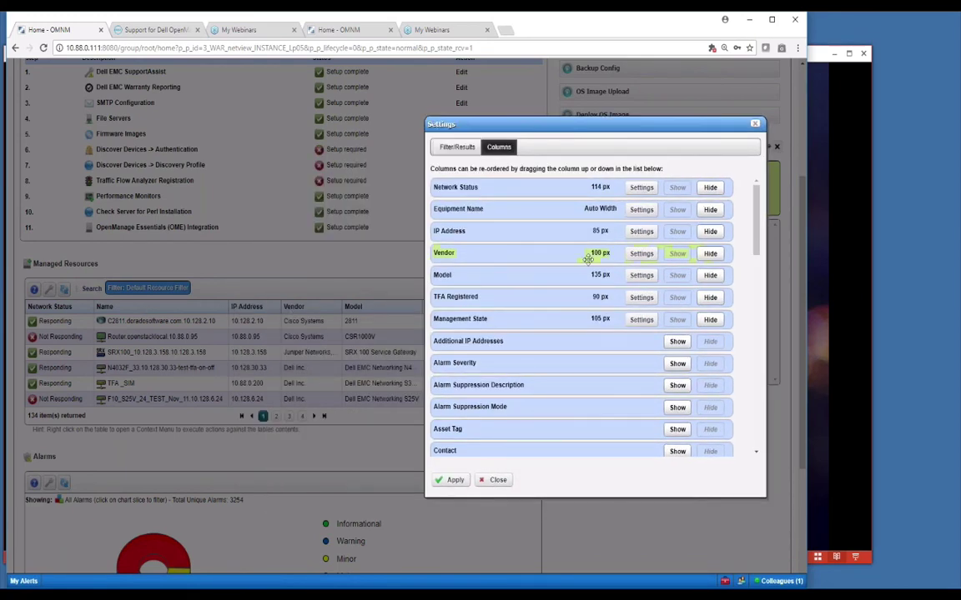
{"action": "left_click_drag", "start_coordinate": [756, 238], "coordinate": [725, 231]}
{"action": "mouse_move", "coordinate": [468, 253]}
{"action": "left_mouse_down"}
{"action": "mouse_move", "coordinate": [467, 212]}
{"action": "mouse_move", "coordinate": [467, 258]}
{"action": "left_mouse_up"}
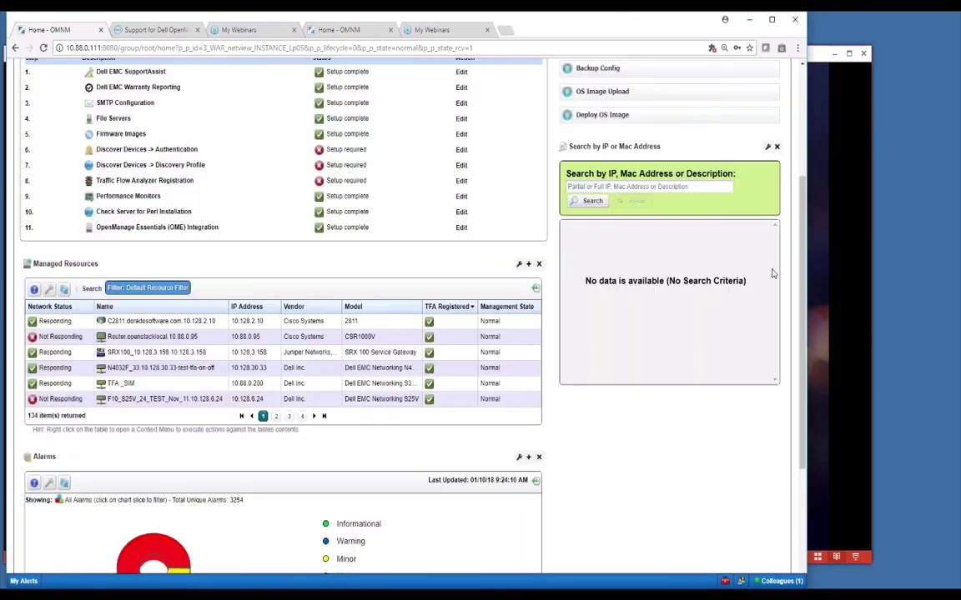
Step: Close the open settings without applying changes and go to the Resources page
{"action": "left_click", "coordinate": [687, 242]}
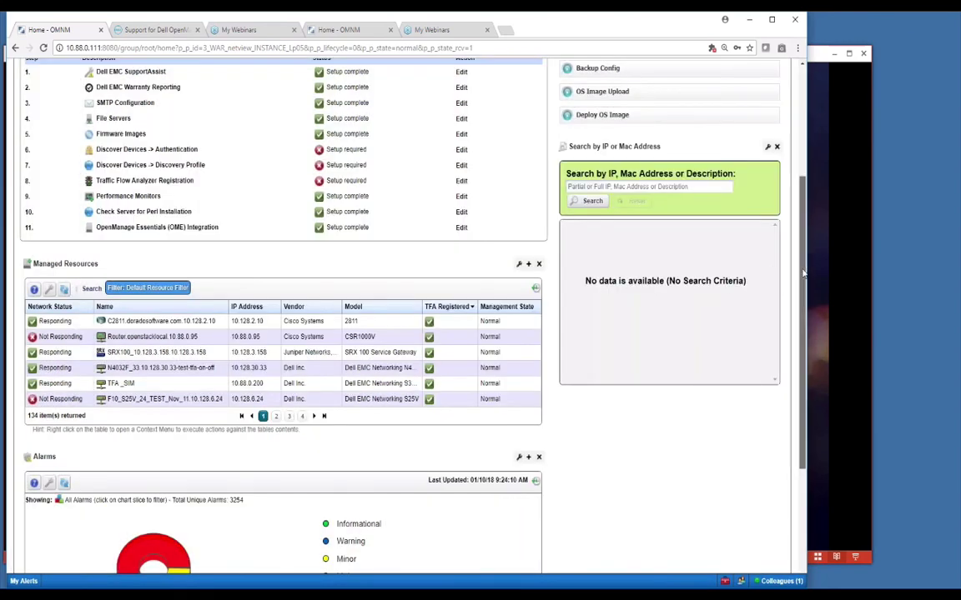
{"action": "left_click_drag", "start_coordinate": [803, 273], "coordinate": [803, 156]}
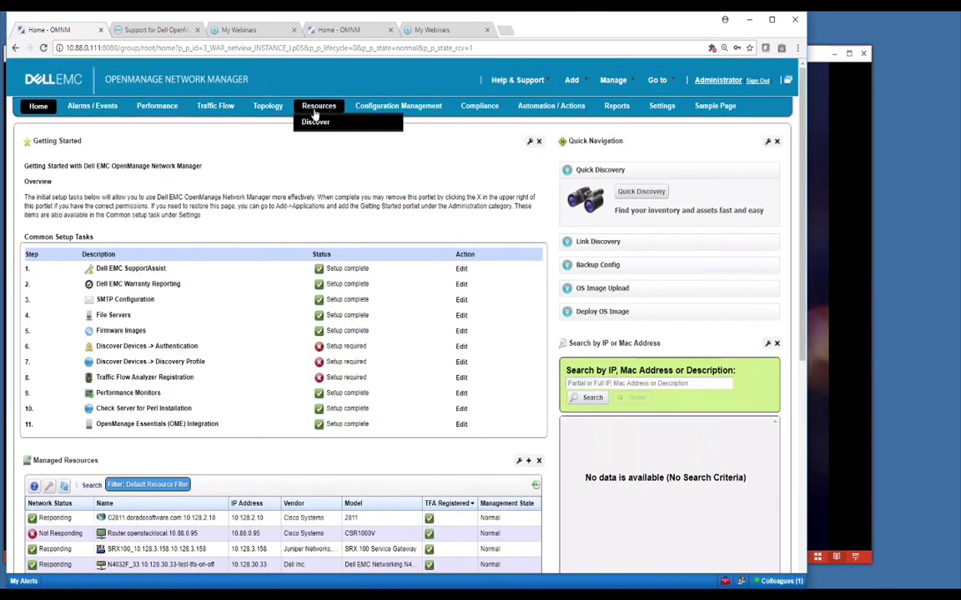
{"action": "left_click", "coordinate": [315, 115]}
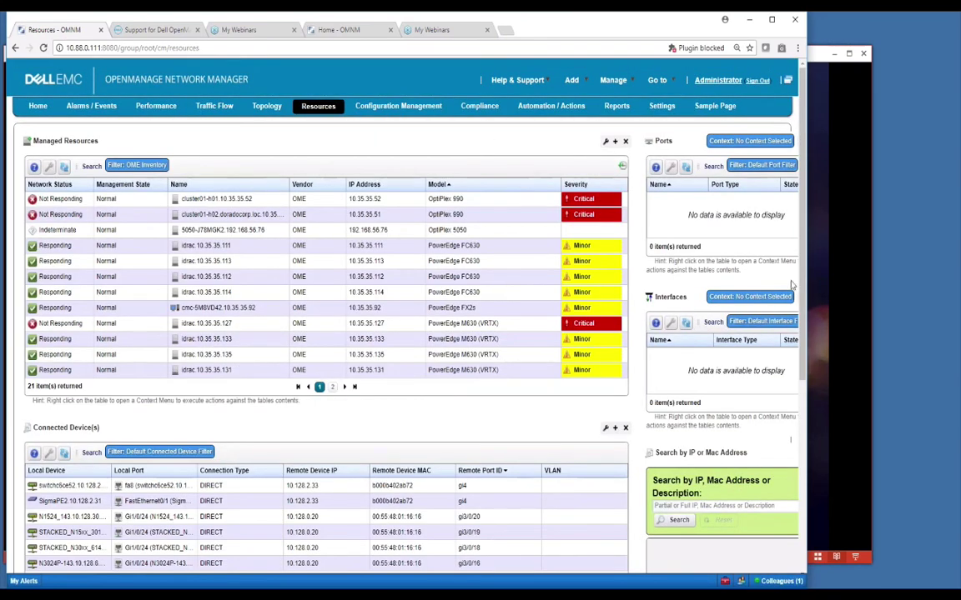
{"action": "left_click", "coordinate": [208, 354]}
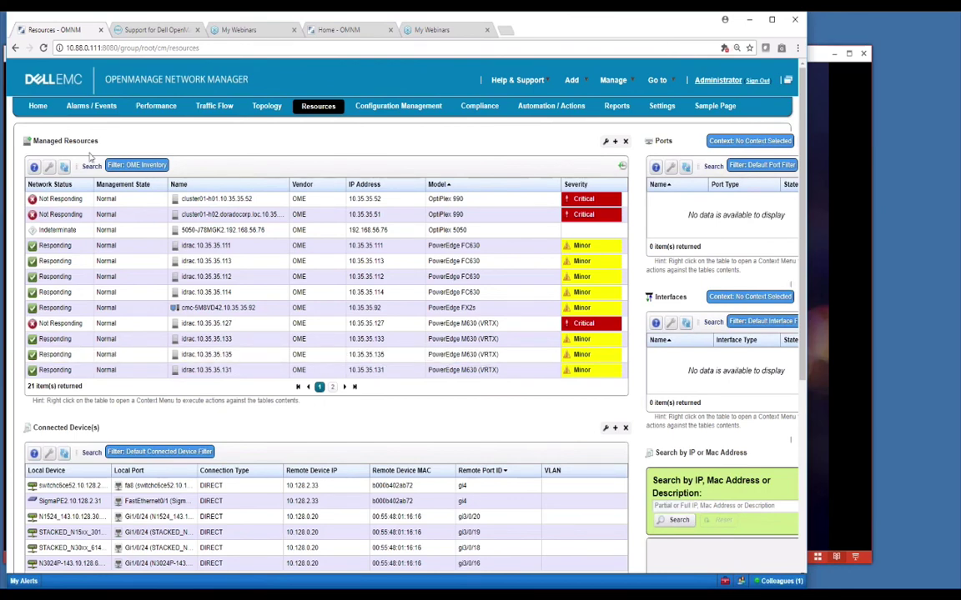
Step: Apply the Default Resource Filter to Managed Resources, showing 134 resources 12 per page
{"action": "left_click", "coordinate": [48, 167]}
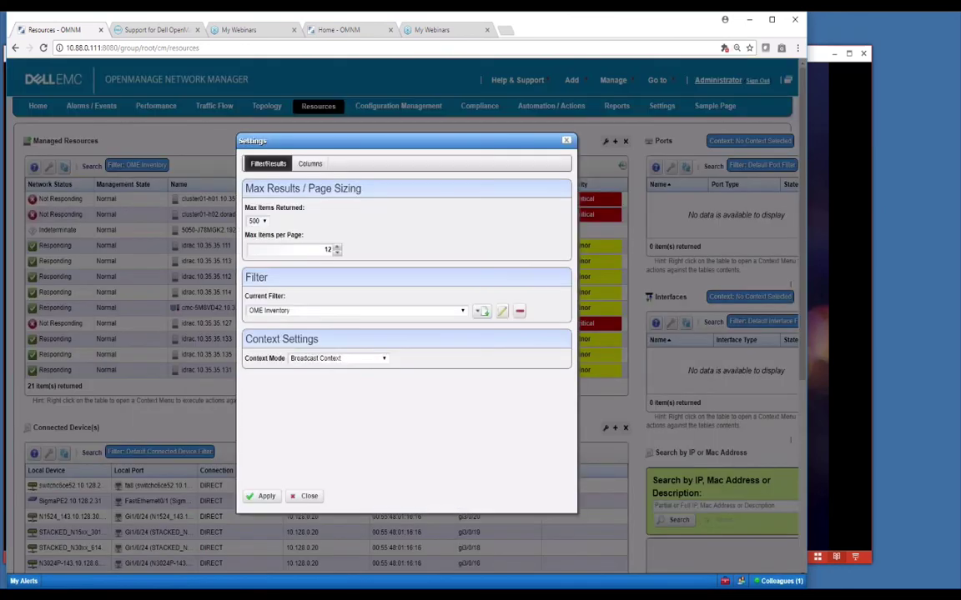
{"action": "left_click", "coordinate": [310, 163]}
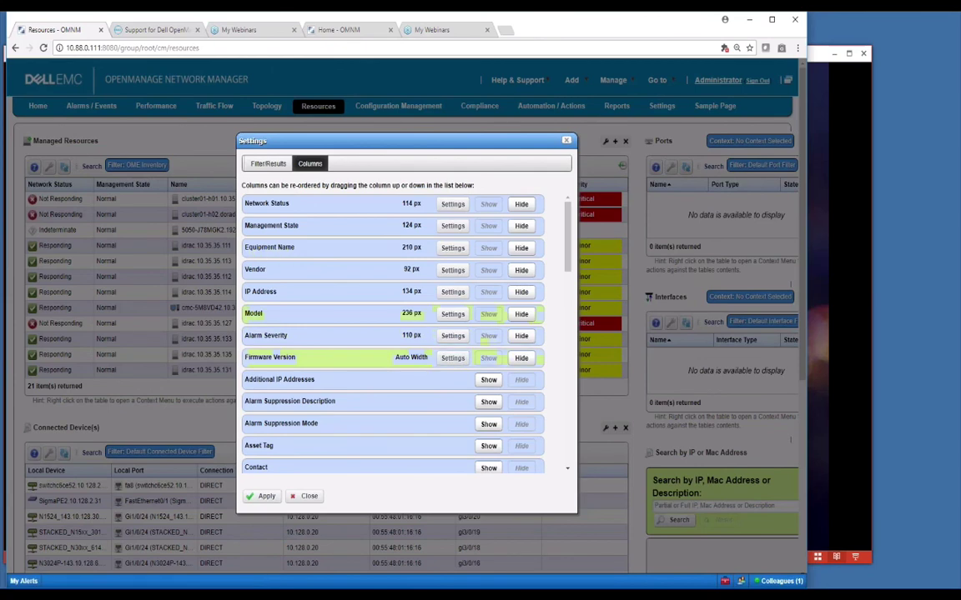
{"action": "left_click", "coordinate": [263, 164]}
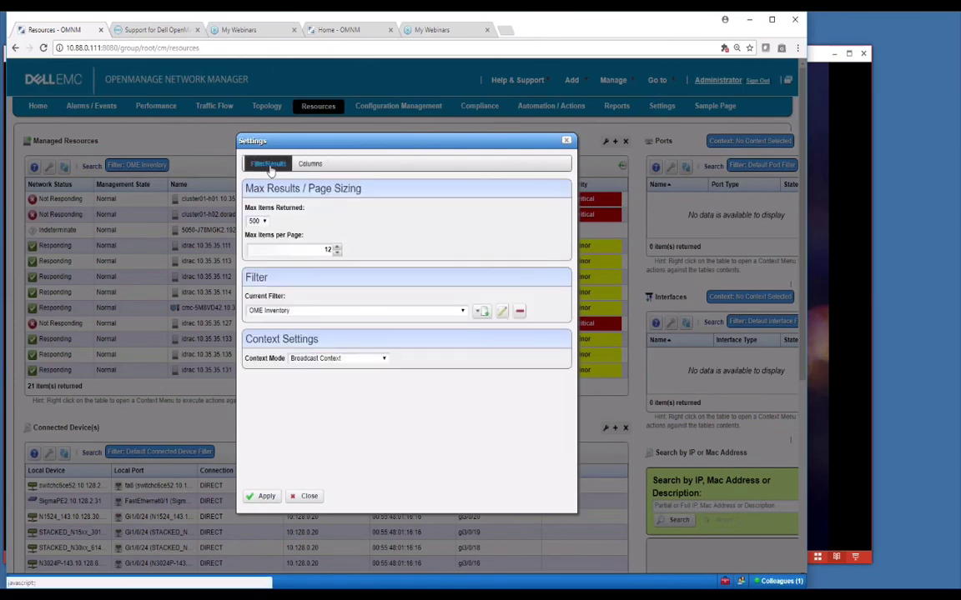
{"action": "left_click", "coordinate": [462, 310]}
{"action": "left_click_drag", "start_coordinate": [464, 406], "coordinate": [465, 326]}
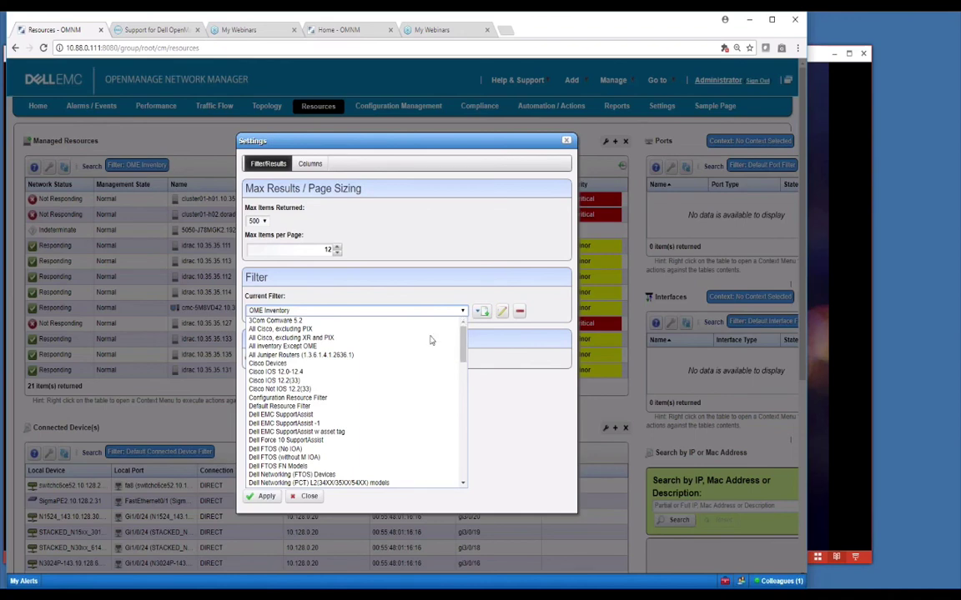
{"action": "left_click", "coordinate": [349, 409]}
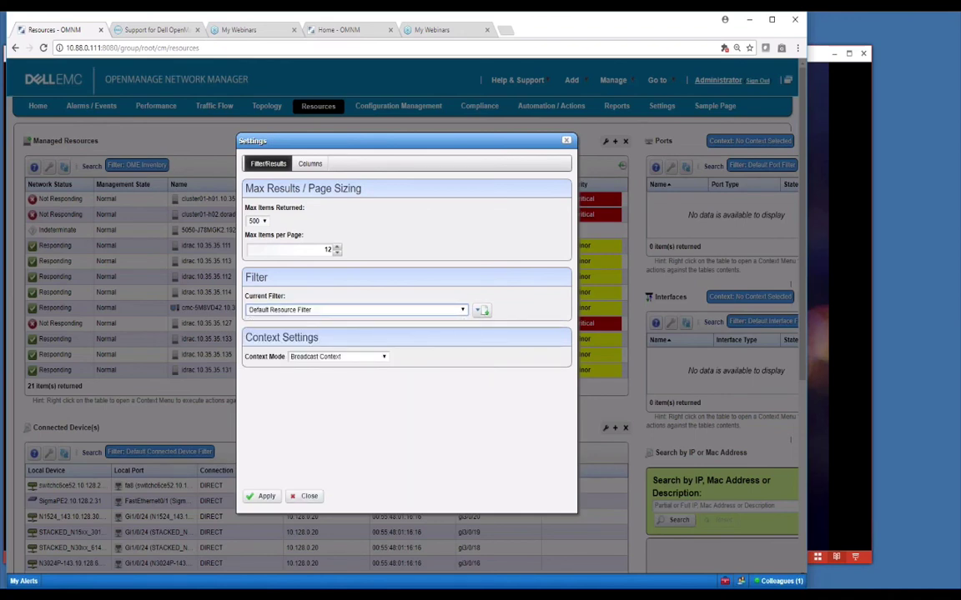
{"action": "left_click", "coordinate": [262, 496]}
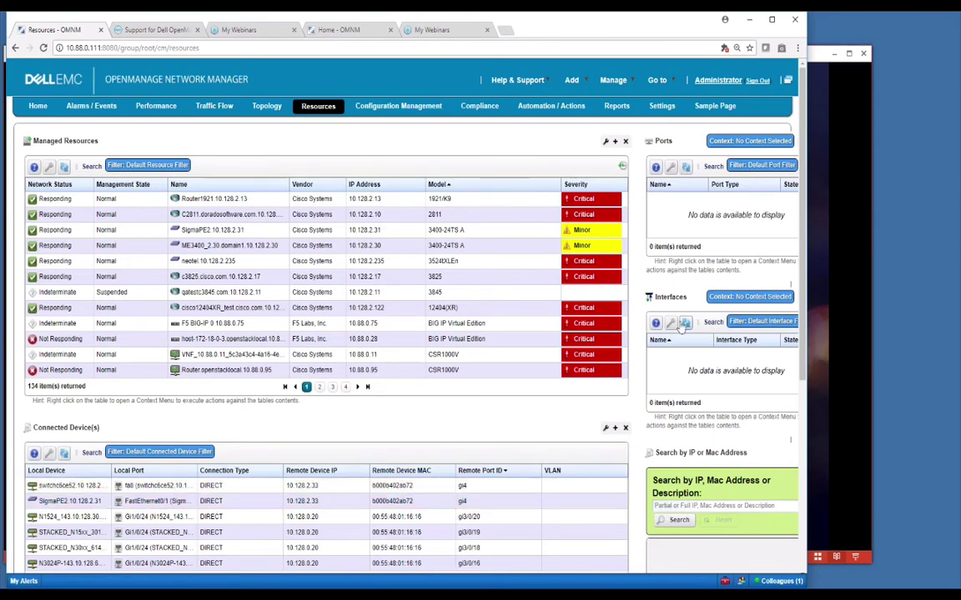
Step: Select the c3825.cisco.com router (10.128.2.17) so Ports lists its 13 Fast Ethernet ports
{"action": "left_click", "coordinate": [214, 203]}
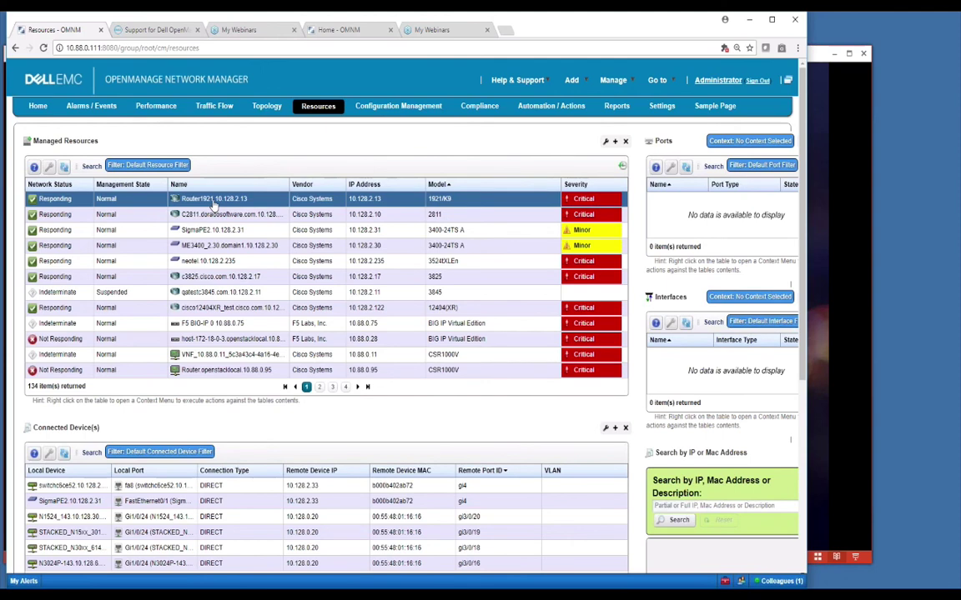
{"action": "key", "text": "F5"}
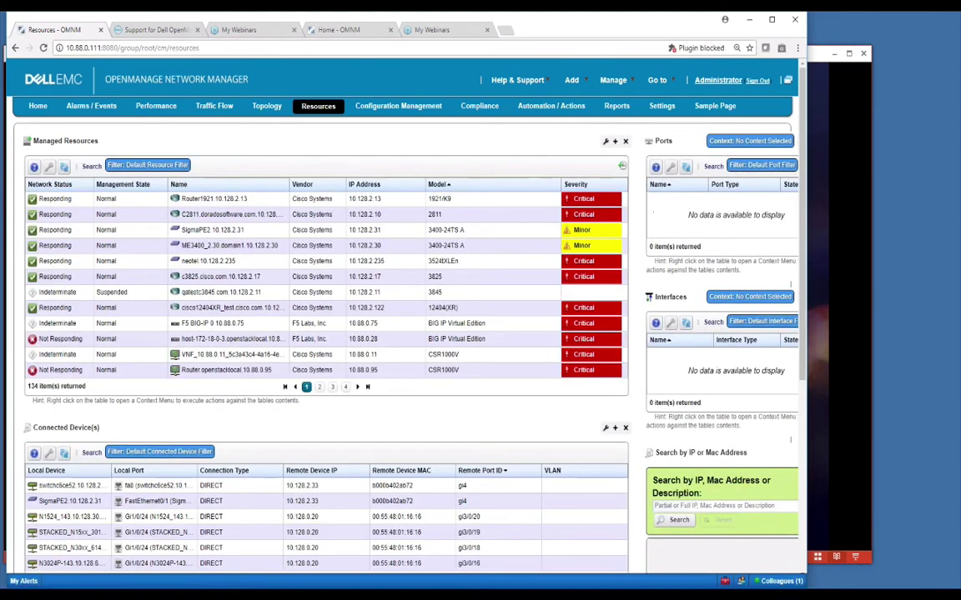
{"action": "left_click", "coordinate": [213, 200]}
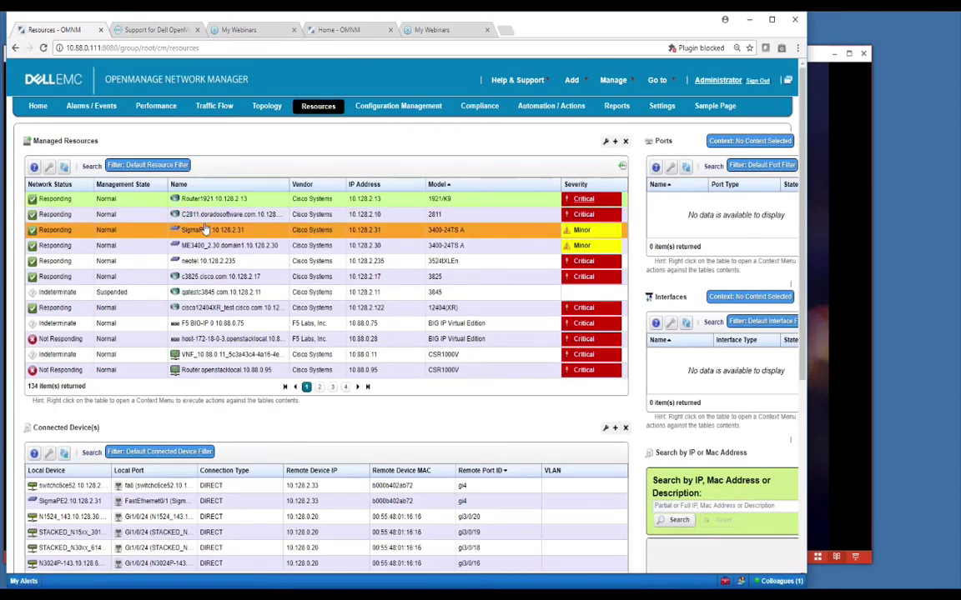
{"action": "left_click", "coordinate": [188, 354]}
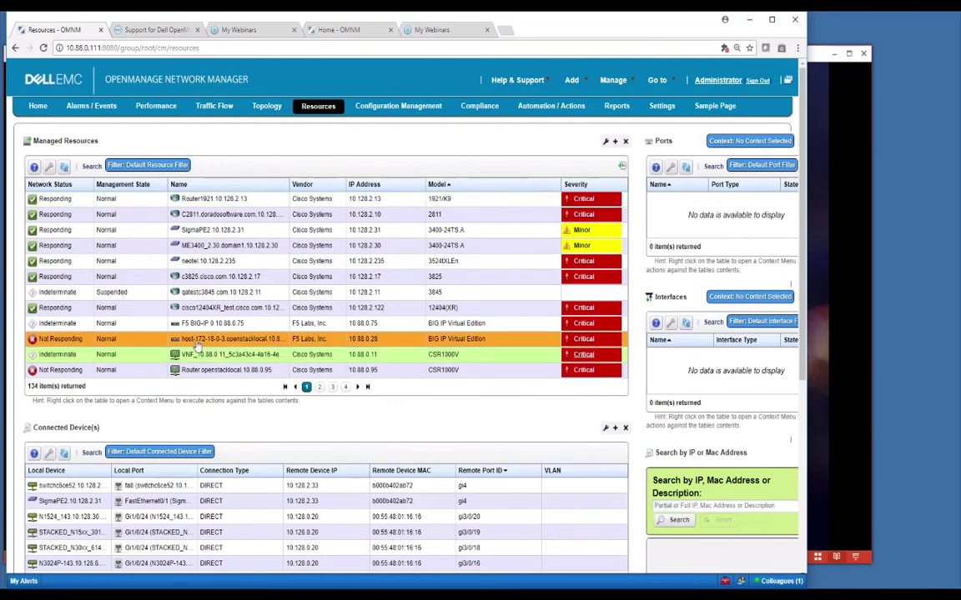
{"action": "left_click", "coordinate": [190, 277]}
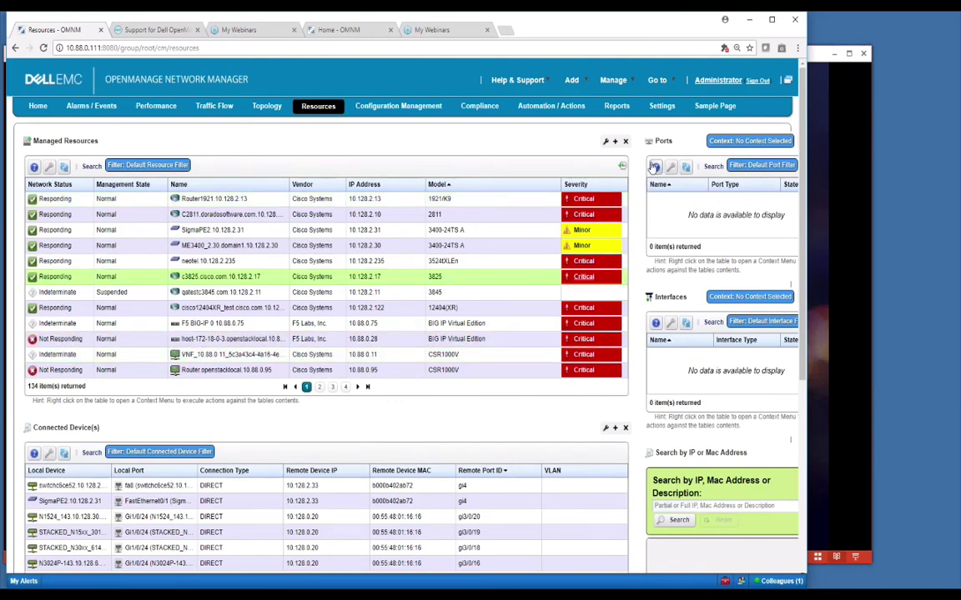
{"action": "left_click", "coordinate": [686, 168]}
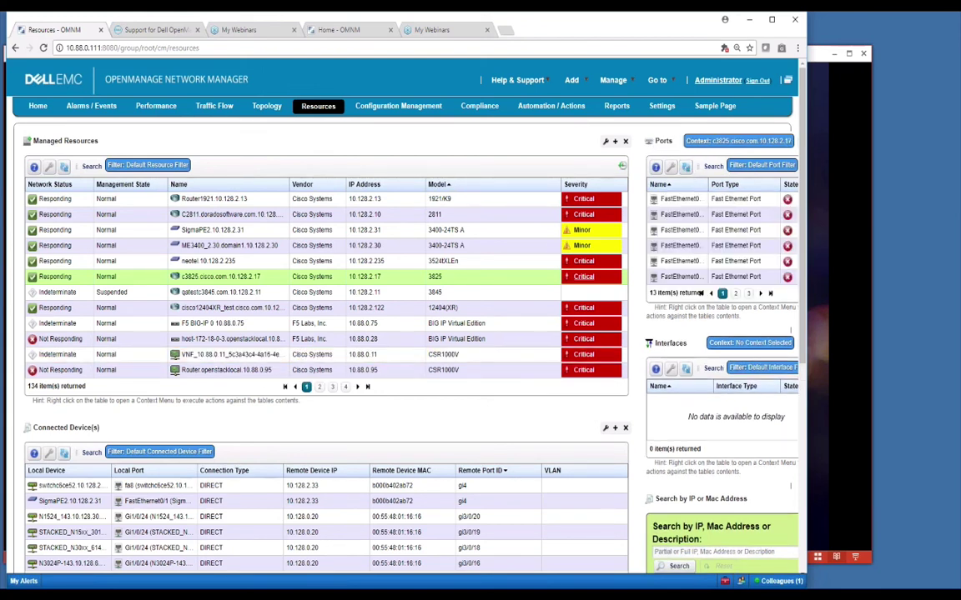
Step: Select the ME3400_2.30 switch so Ports and Interfaces list its 26 ports and 67 interfaces
{"action": "left_click", "coordinate": [671, 169]}
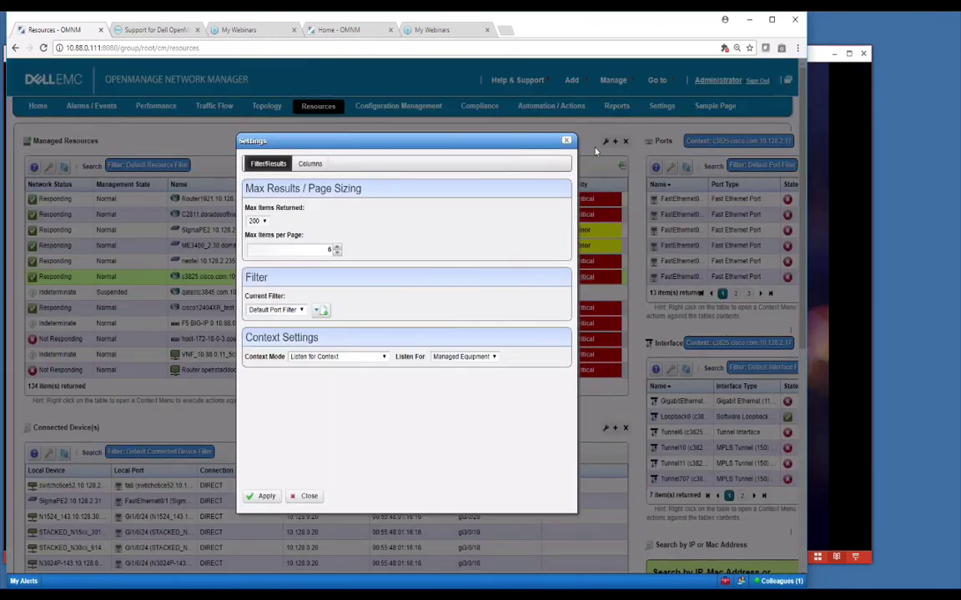
{"action": "key", "text": "Escape"}
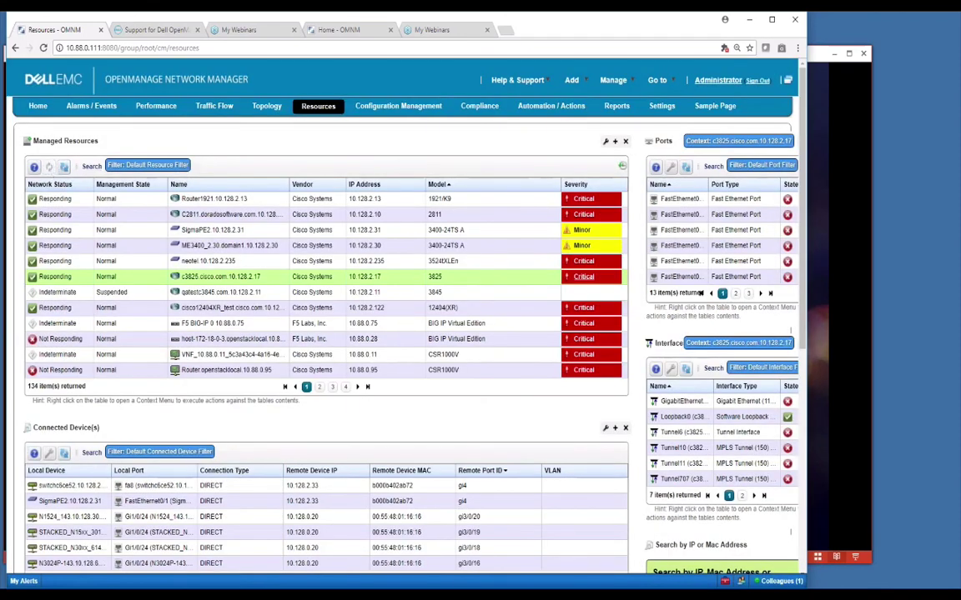
{"action": "left_click", "coordinate": [49, 167]}
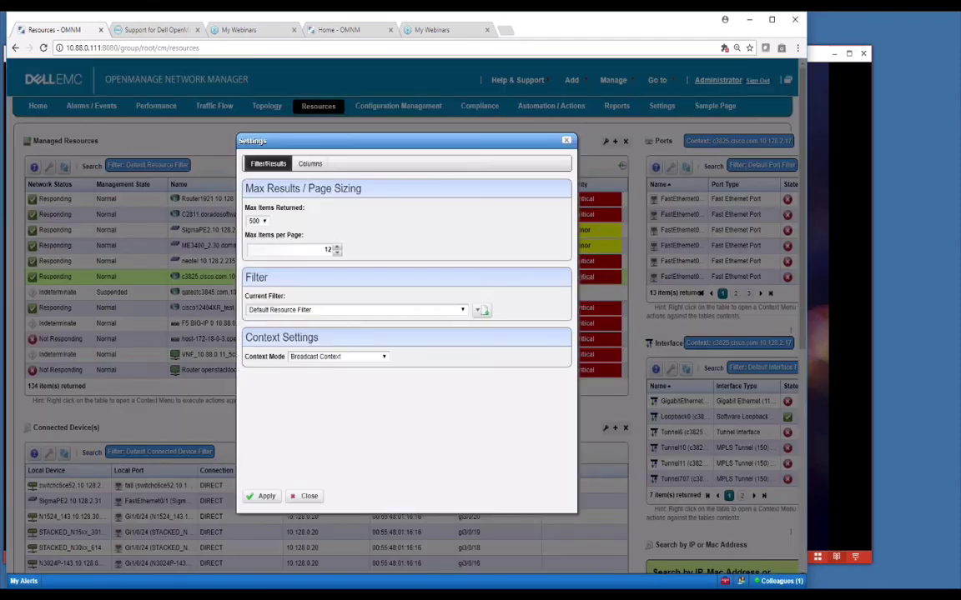
{"action": "left_click", "coordinate": [304, 496]}
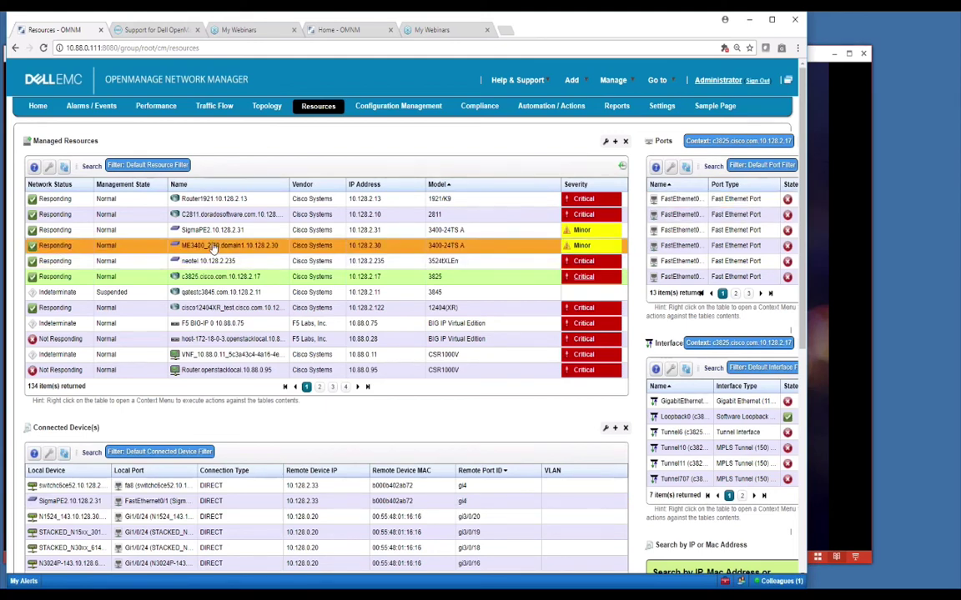
{"action": "left_click", "coordinate": [242, 245]}
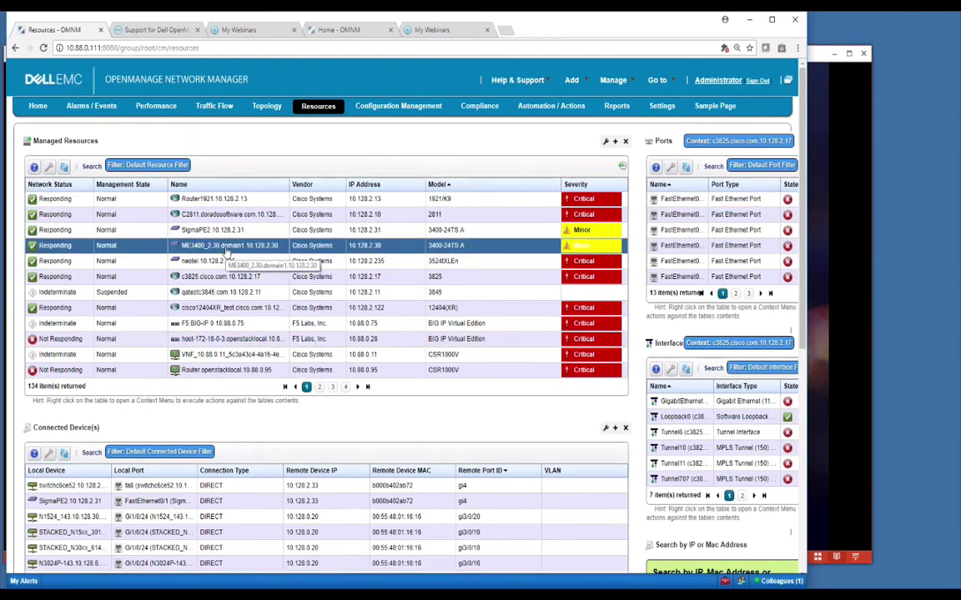
{"action": "left_click", "coordinate": [225, 252]}
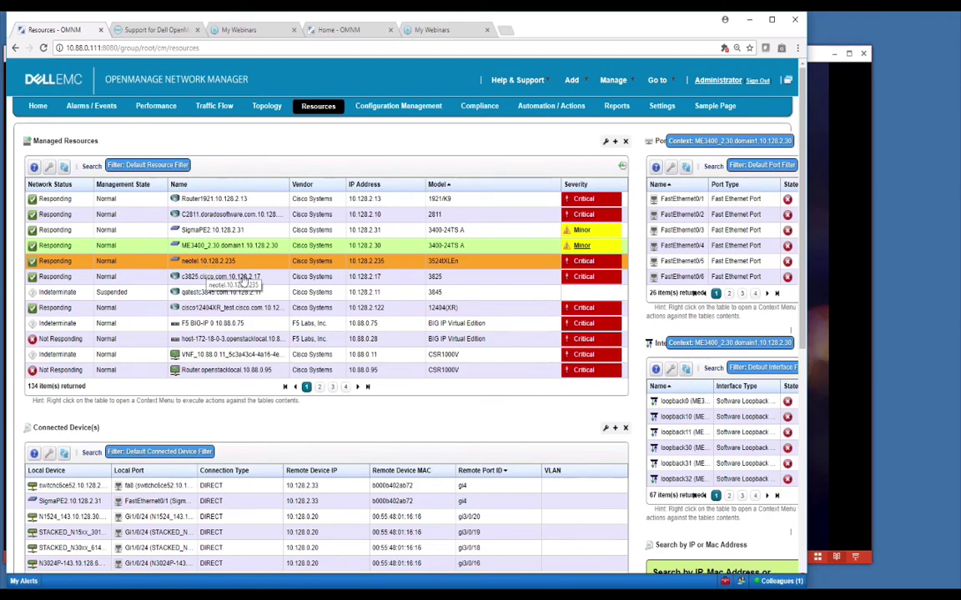
Step: Bring the PowerPoint slideshow with the closing 'Thanks for Watching' slide in front of the browser
{"action": "left_click", "coordinate": [825, 517]}
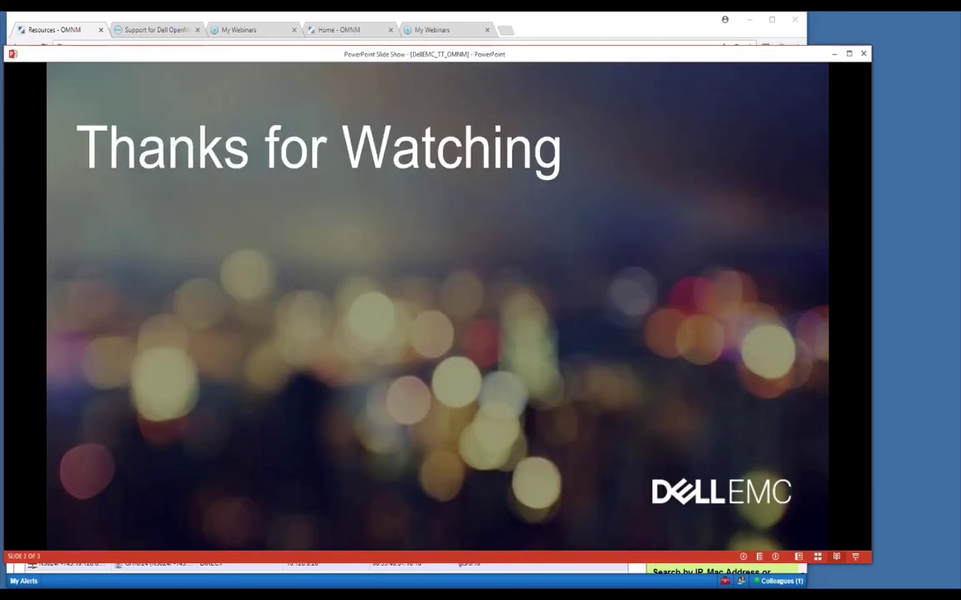